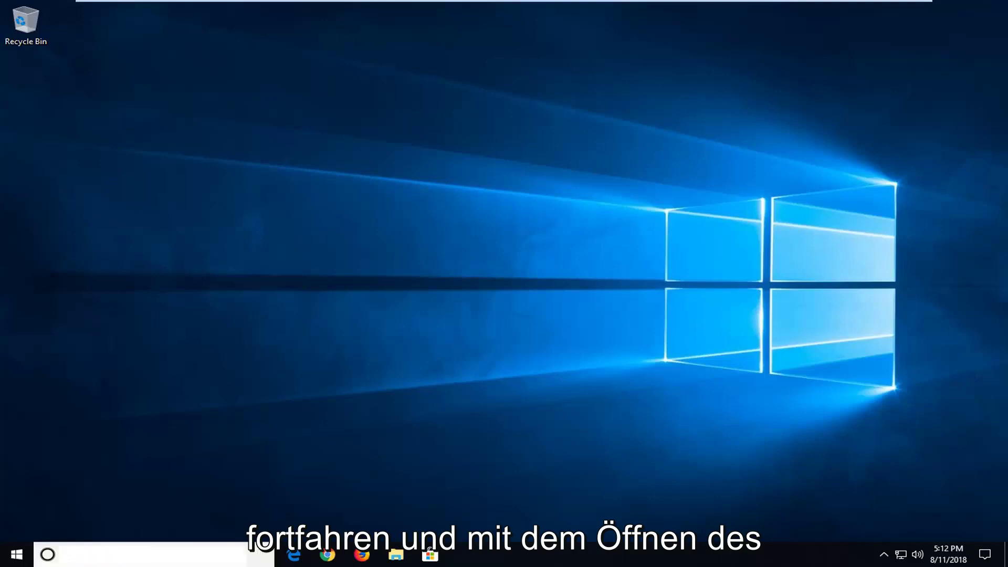
Step: Search the Start menu for 'services' and launch the Services desktop app
{"action": "left_click", "coordinate": [17, 554]}
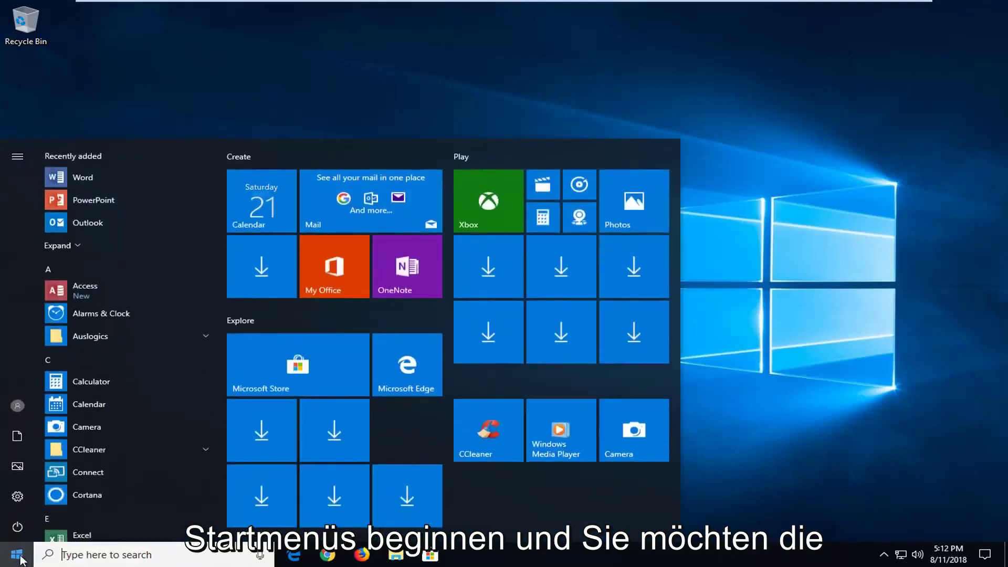
{"action": "type", "text": "services"}
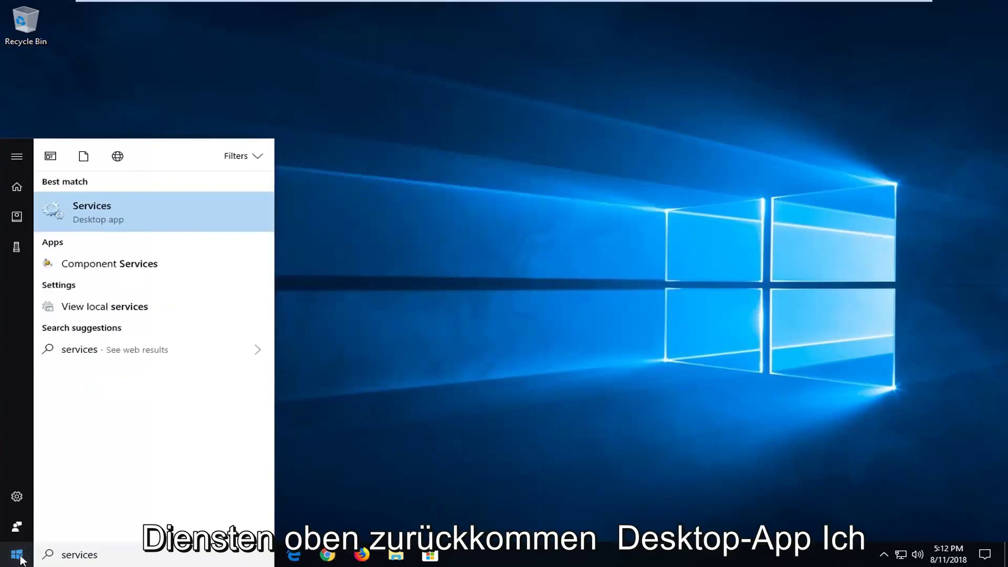
{"action": "left_click", "coordinate": [76, 218]}
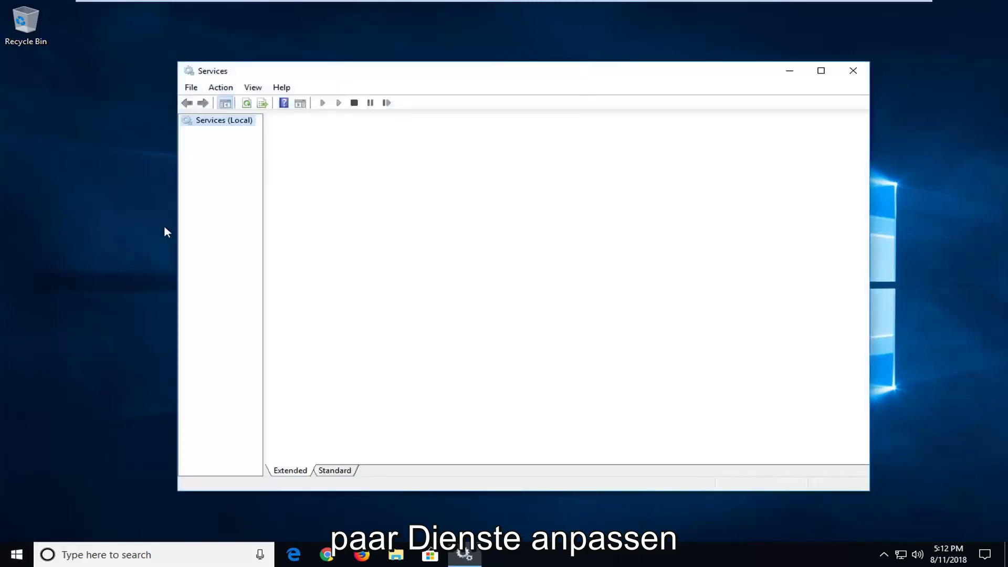
Step: Set Cryptographic Services' startup type to Automatic and confirm it is running
{"action": "left_click_drag", "start_coordinate": [384, 84], "coordinate": [411, 88]}
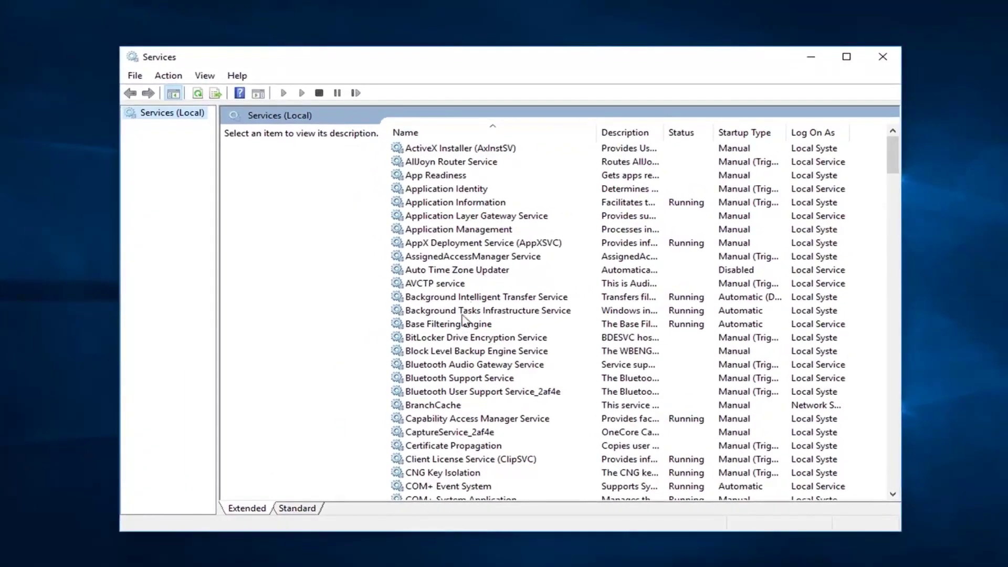
{"action": "left_click", "coordinate": [437, 447]}
{"action": "scroll", "coordinate": [438, 452], "scroll_direction": "down", "scroll_amount": 2}
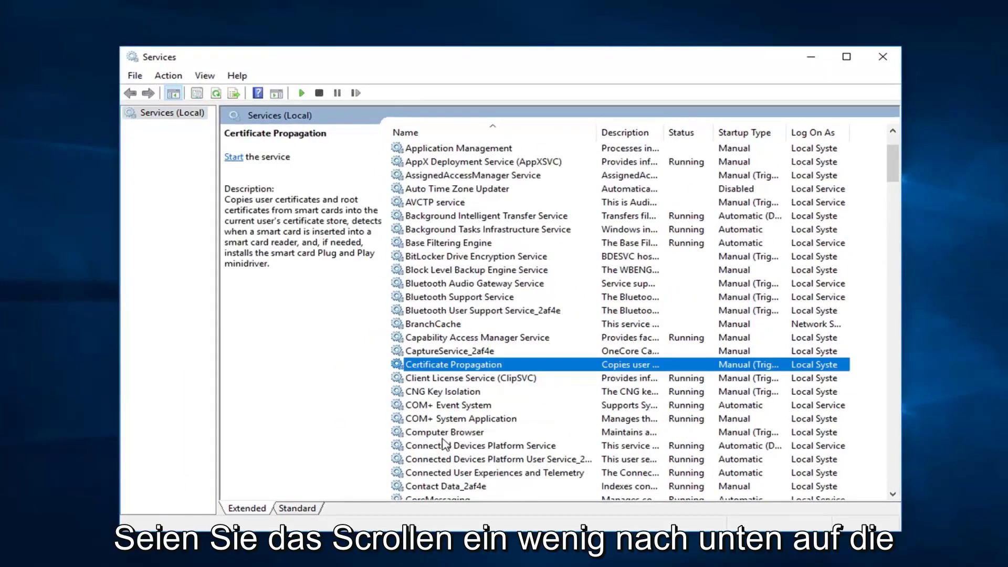
{"action": "scroll", "coordinate": [436, 454], "scroll_direction": "down", "scroll_amount": 2}
{"action": "left_click", "coordinate": [432, 447]}
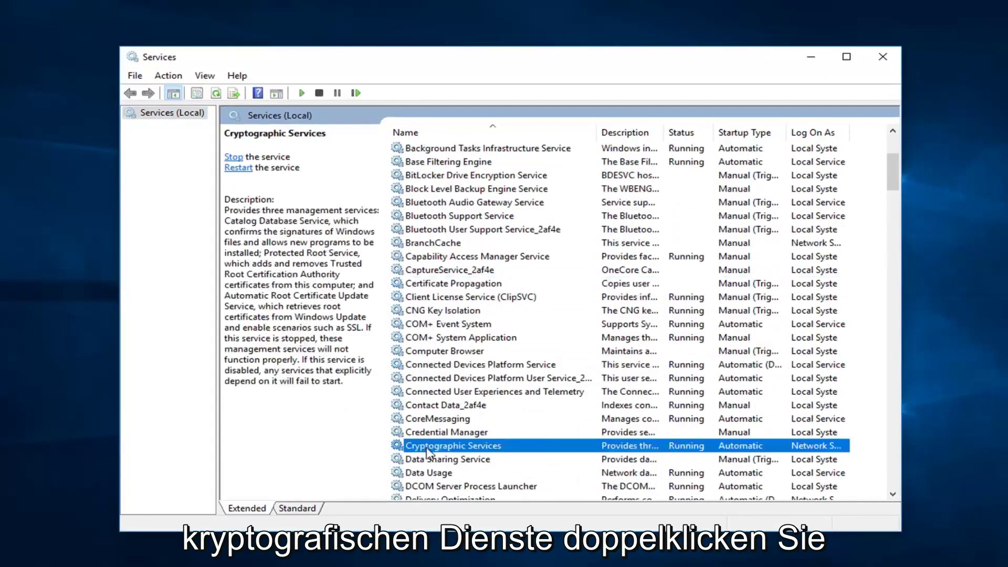
{"action": "double_click", "coordinate": [475, 452]}
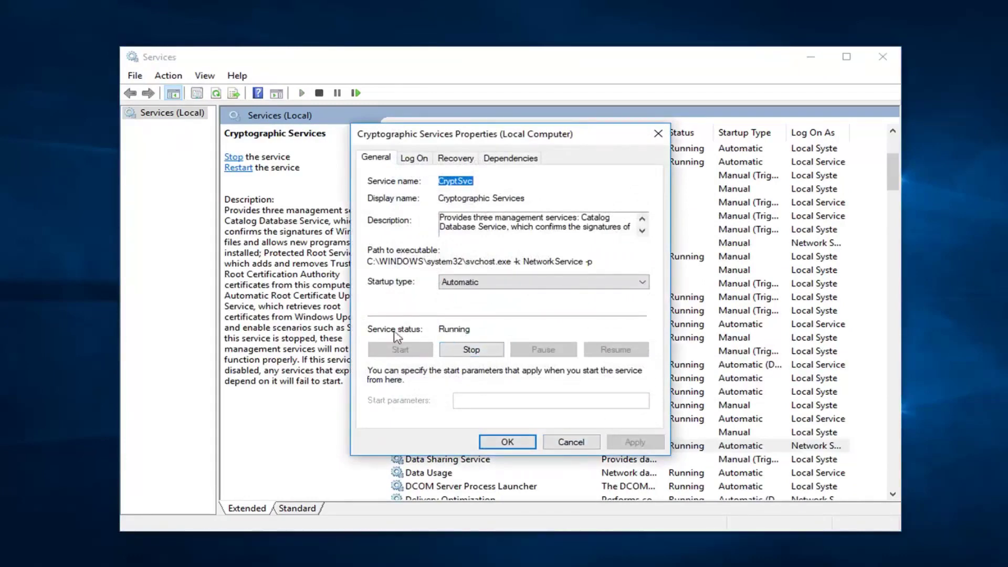
{"action": "left_click", "coordinate": [442, 283]}
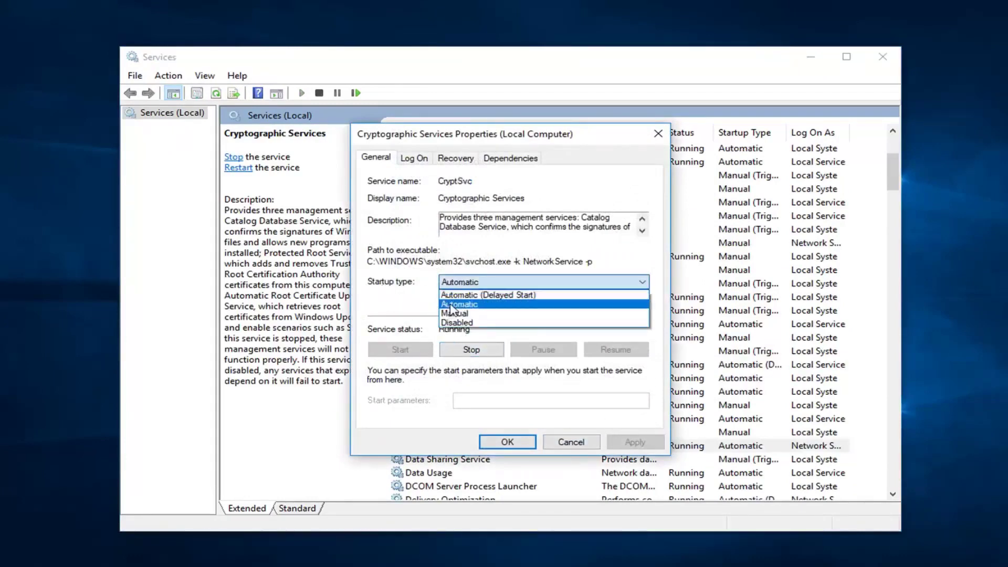
{"action": "left_click", "coordinate": [451, 305]}
{"action": "left_click", "coordinate": [507, 441]}
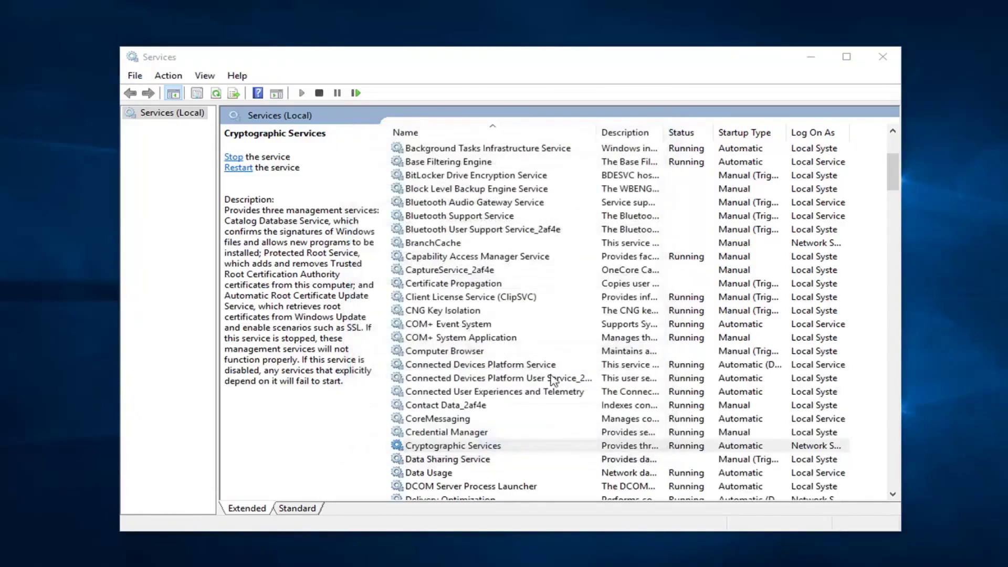
{"action": "scroll", "coordinate": [536, 356], "scroll_direction": "down", "scroll_amount": 1}
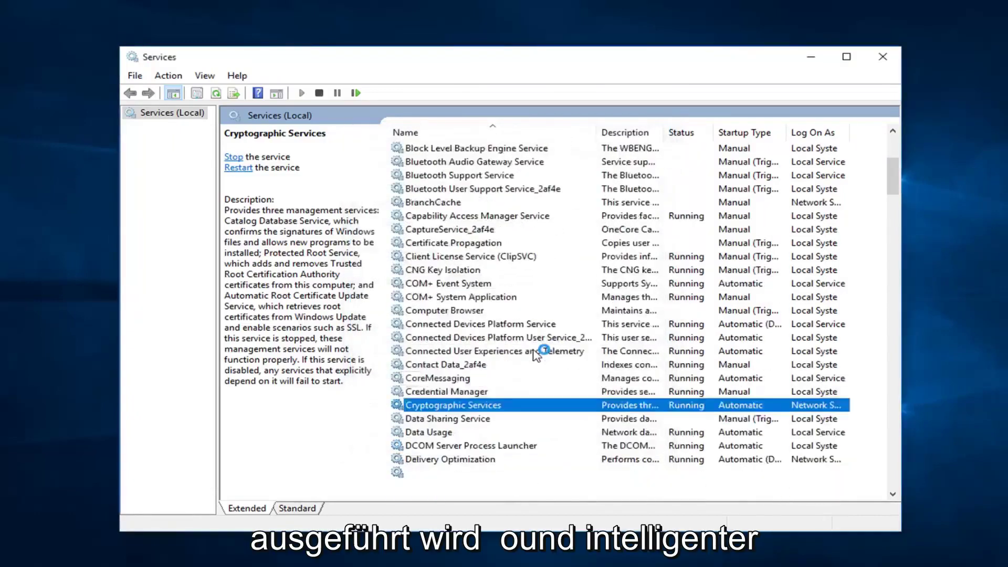
{"action": "scroll", "coordinate": [536, 355], "scroll_direction": "up", "scroll_amount": 4}
{"action": "left_click", "coordinate": [498, 257]}
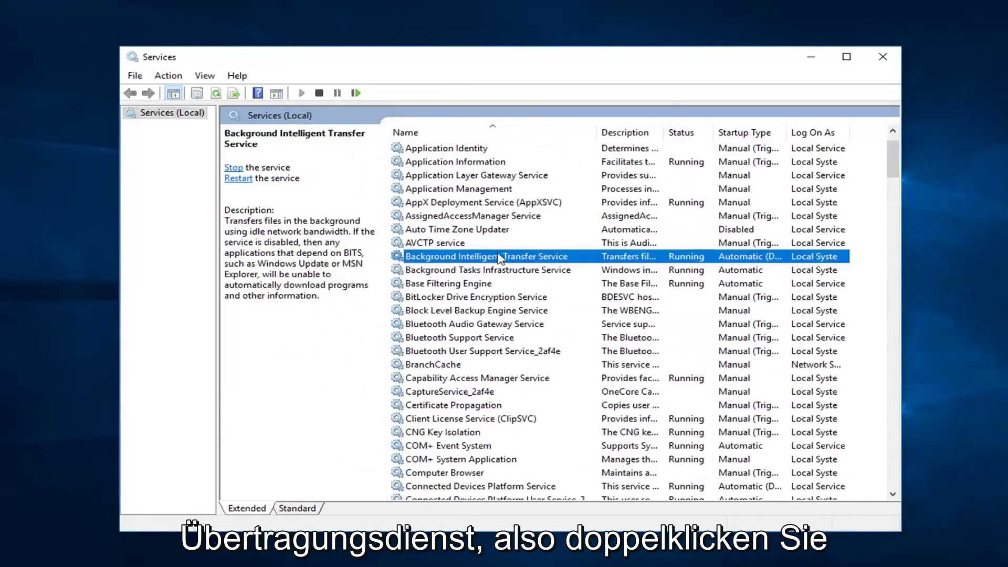
{"action": "double_click", "coordinate": [496, 260]}
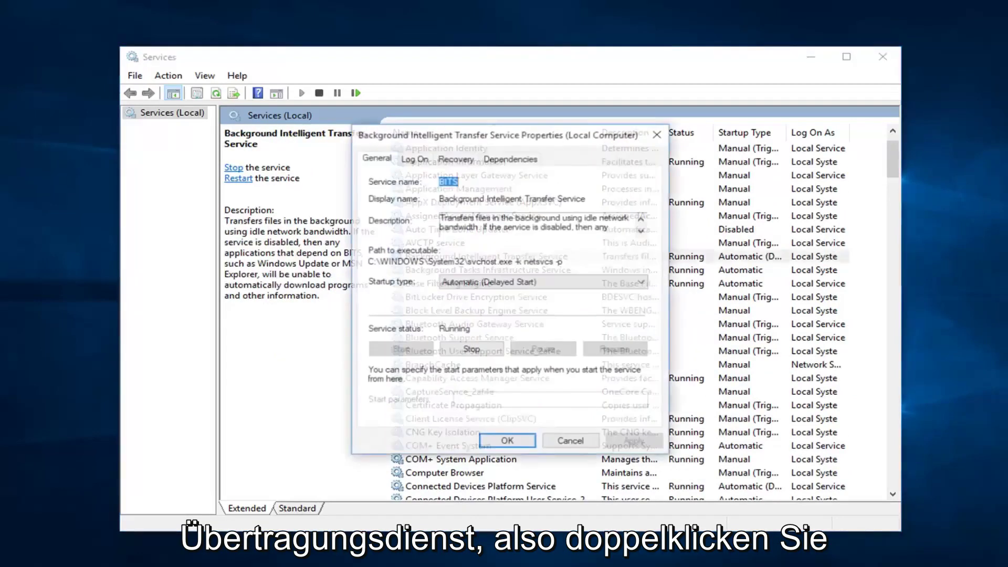
{"action": "left_click", "coordinate": [458, 283]}
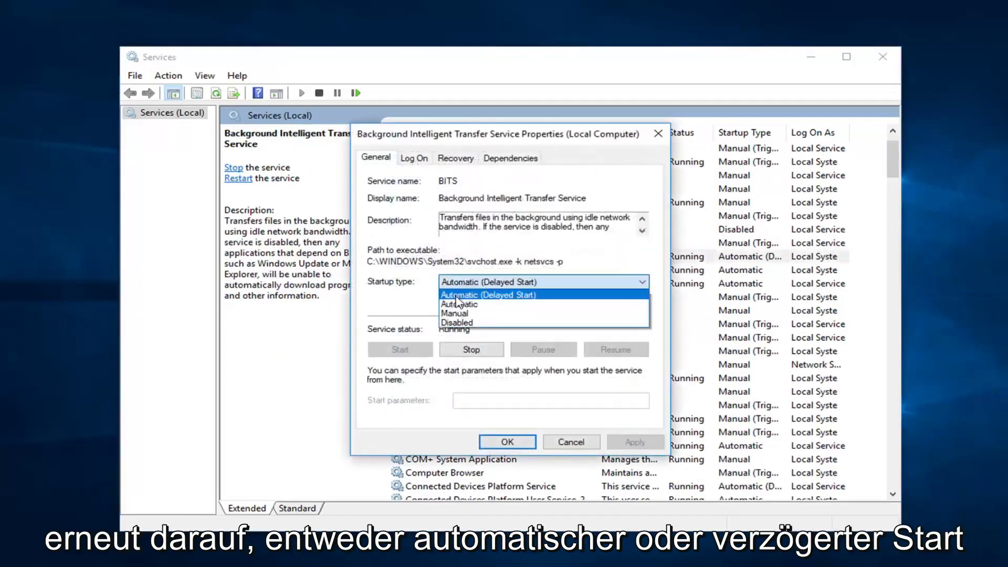
{"action": "left_click", "coordinate": [395, 286]}
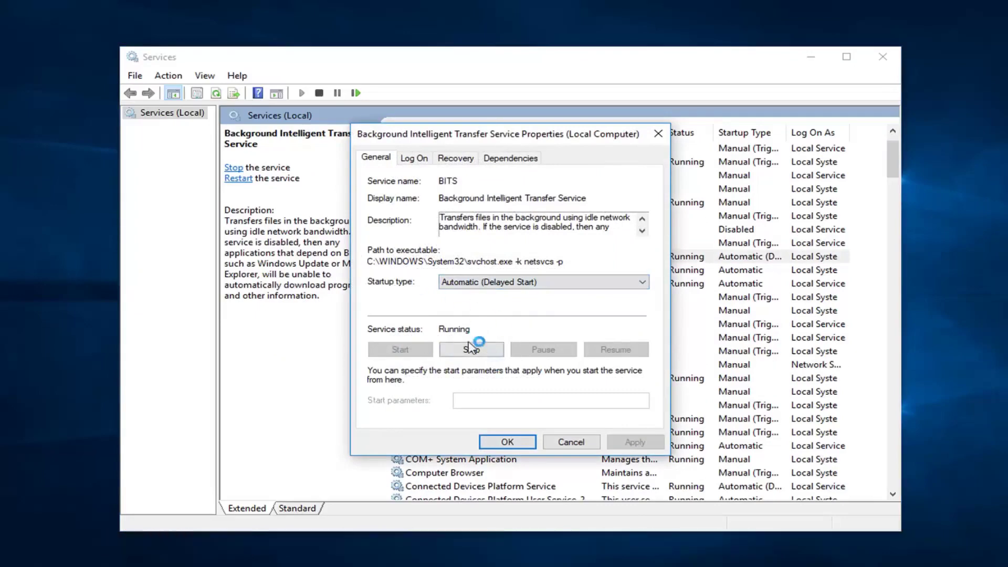
{"action": "left_click", "coordinate": [571, 442]}
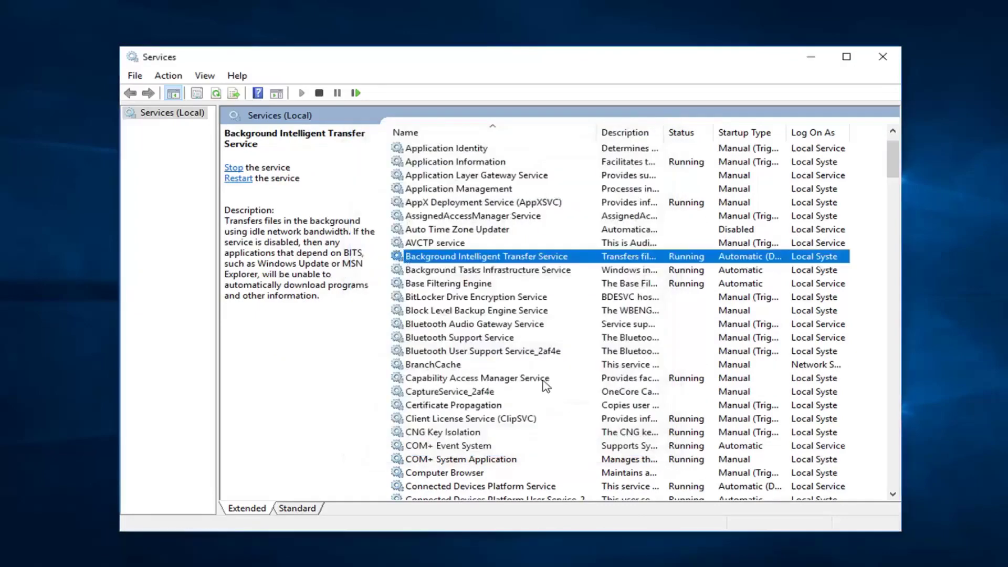
{"action": "scroll", "coordinate": [540, 381], "scroll_direction": "down", "scroll_amount": 8}
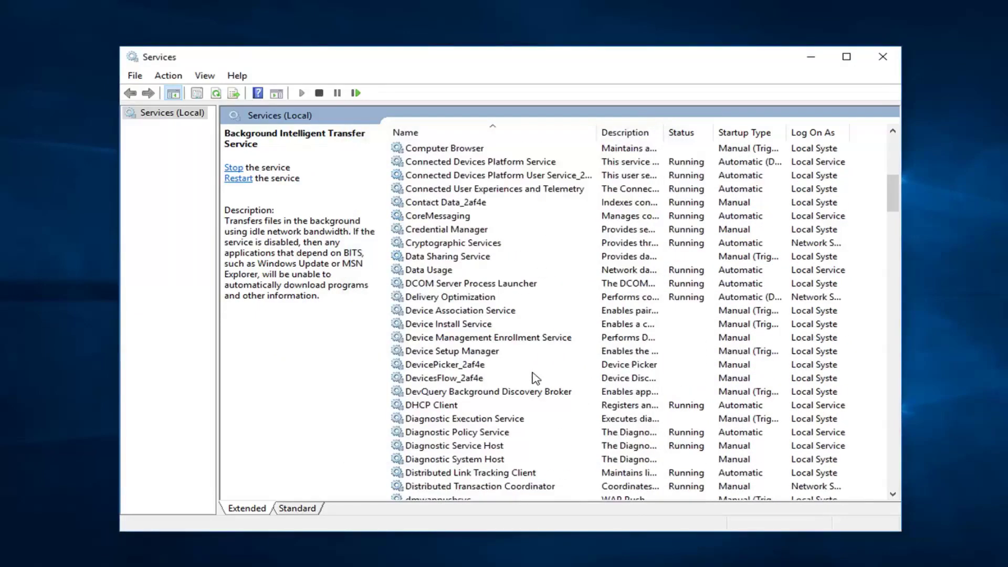
{"action": "scroll", "coordinate": [533, 377], "scroll_direction": "down", "scroll_amount": 20}
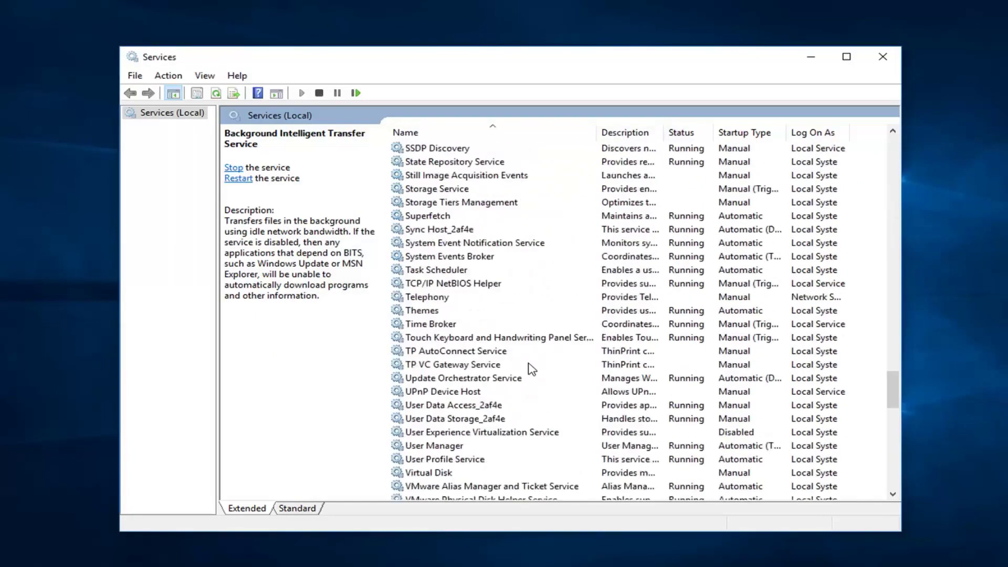
{"action": "scroll", "coordinate": [530, 369], "scroll_direction": "down", "scroll_amount": 8}
{"action": "scroll", "coordinate": [462, 399], "scroll_direction": "down", "scroll_amount": 4}
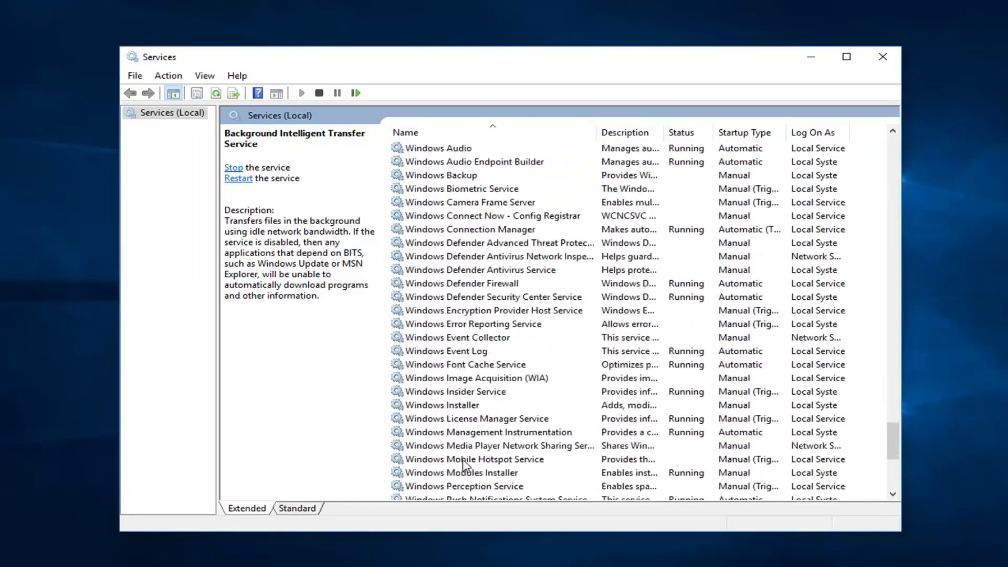
{"action": "scroll", "coordinate": [463, 463], "scroll_direction": "down", "scroll_amount": 5}
Step: Change Windows Update's startup type from Manual to Automatic, then close Services
{"action": "left_click", "coordinate": [449, 378]}
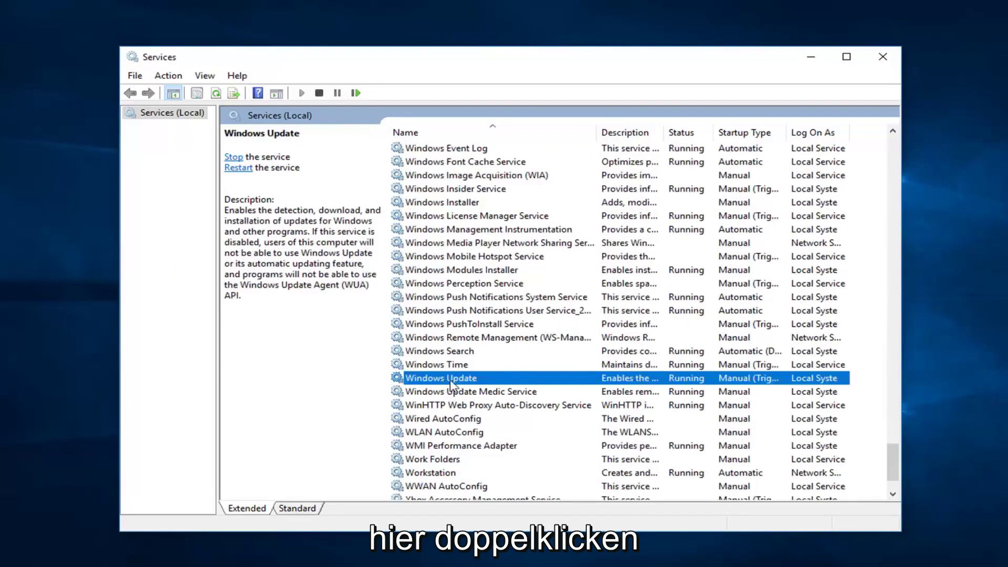
{"action": "double_click", "coordinate": [450, 378]}
{"action": "left_click", "coordinate": [517, 283]}
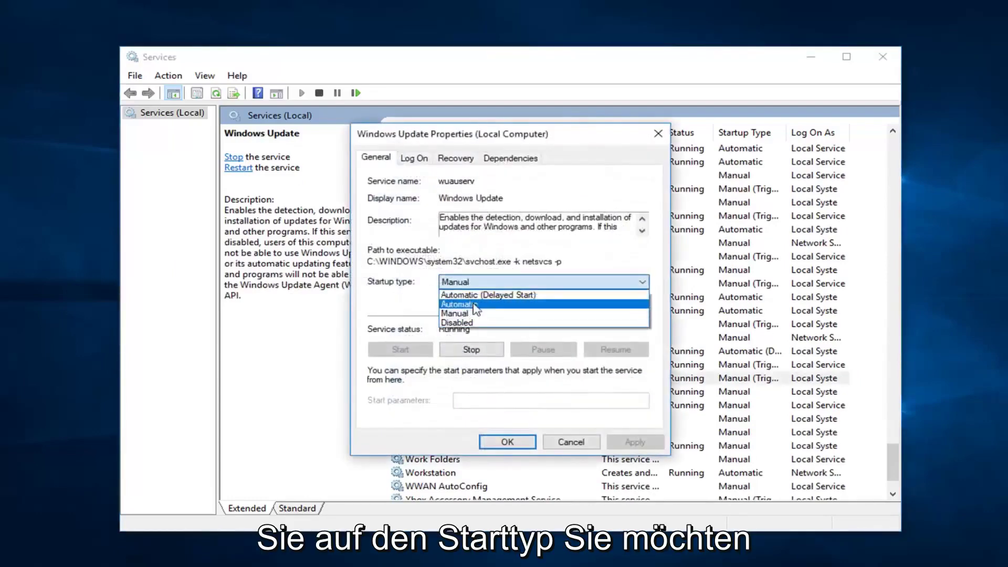
{"action": "left_click", "coordinate": [475, 306]}
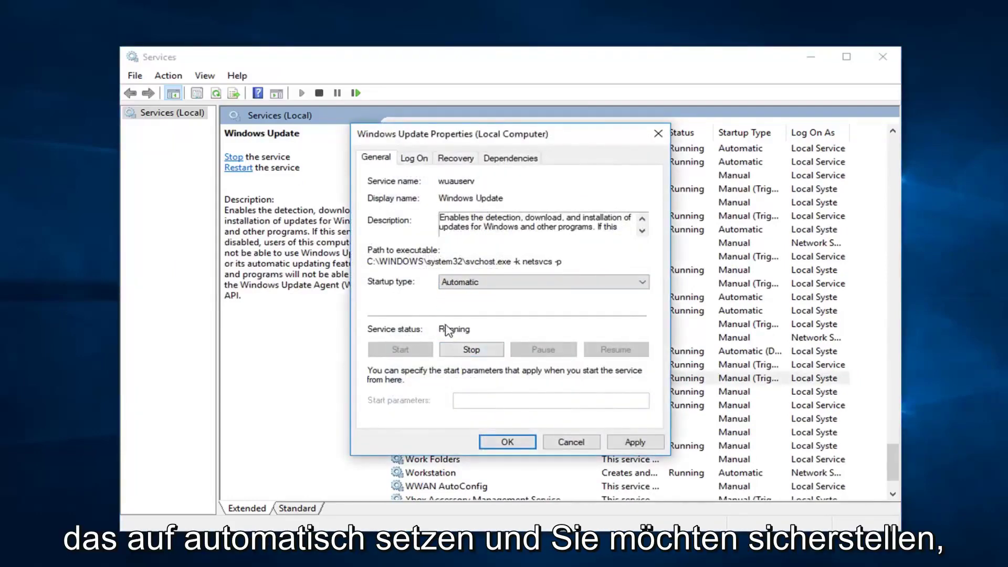
{"action": "left_click", "coordinate": [635, 442]}
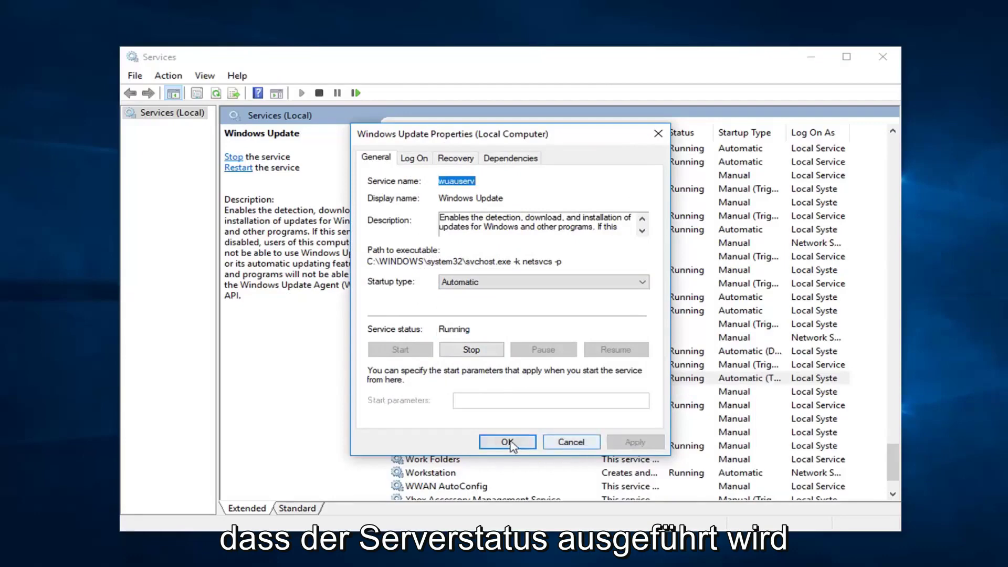
{"action": "left_click", "coordinate": [507, 442]}
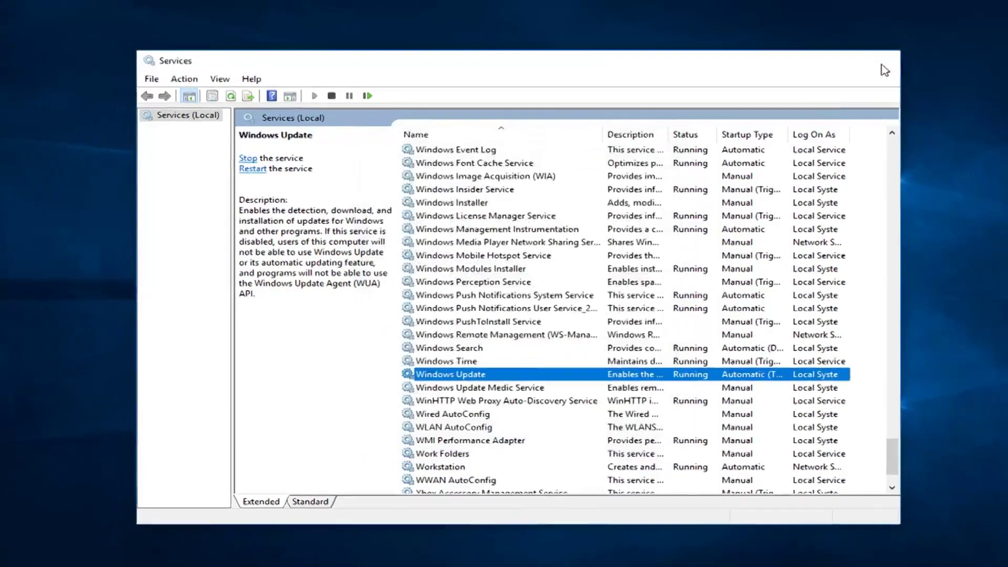
{"action": "left_click", "coordinate": [882, 65]}
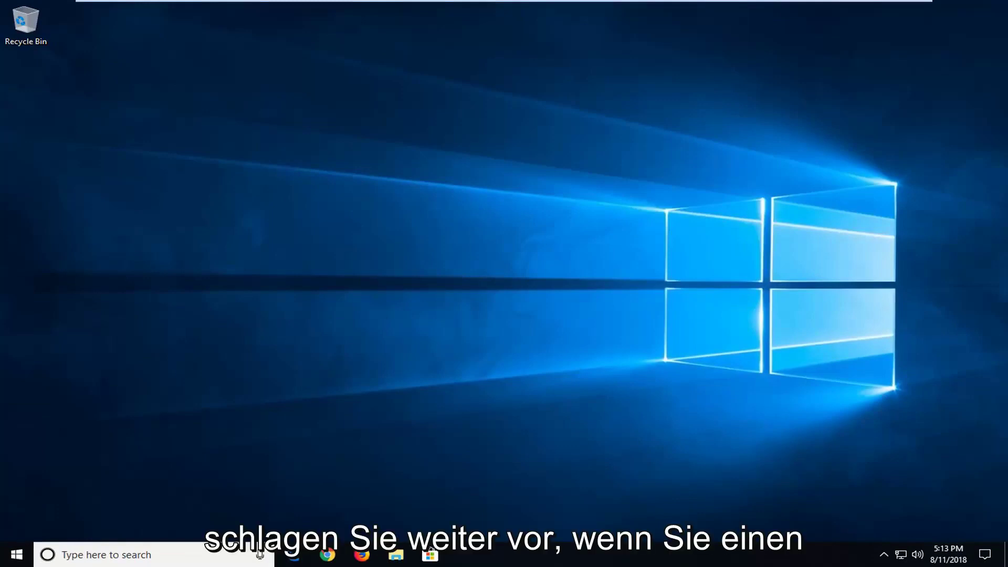
Step: Open System Properties' restore point settings by searching 'system restore'
{"action": "left_click", "coordinate": [16, 555]}
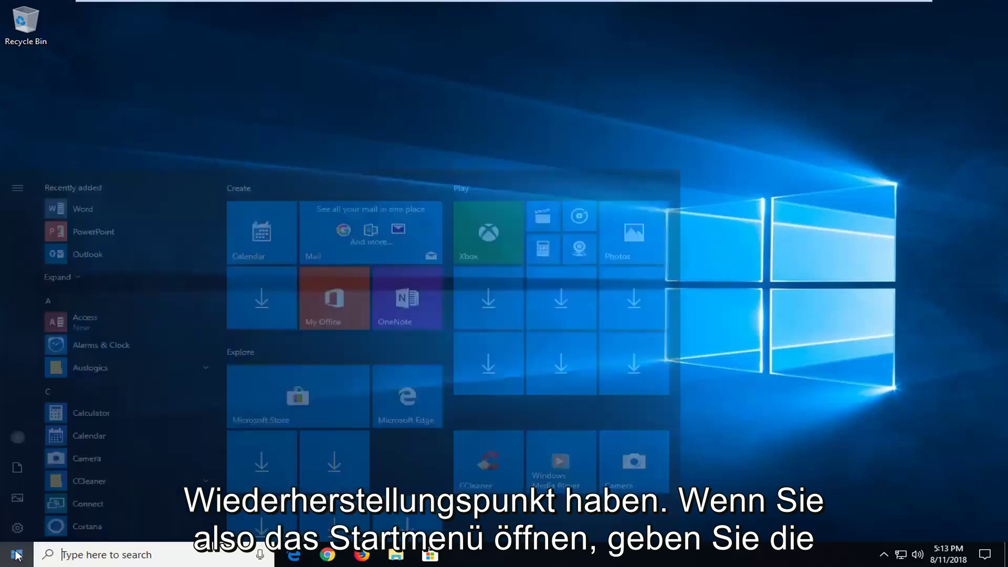
{"action": "type", "text": "s"}
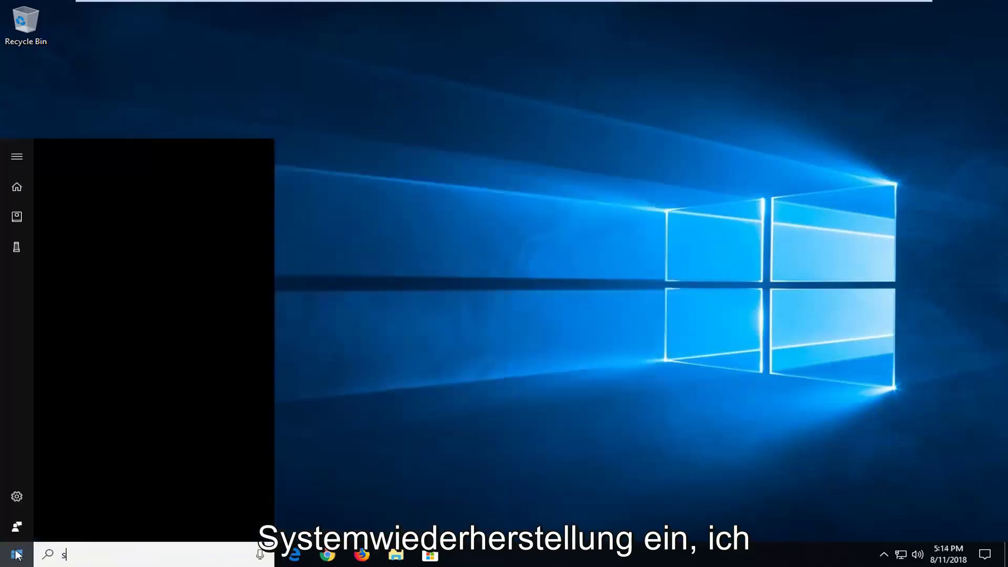
{"action": "type", "text": "ystem restore"}
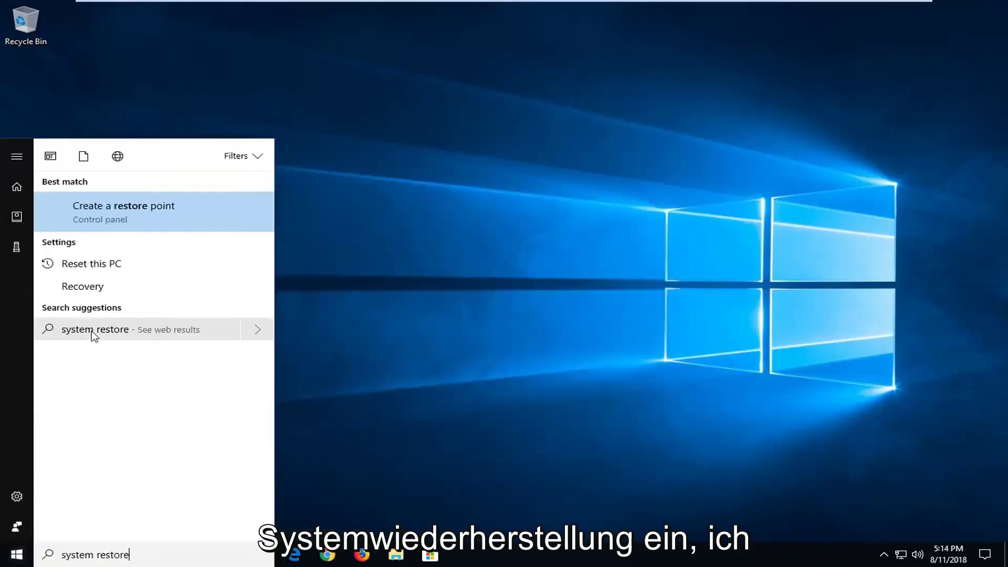
{"action": "left_click", "coordinate": [120, 217]}
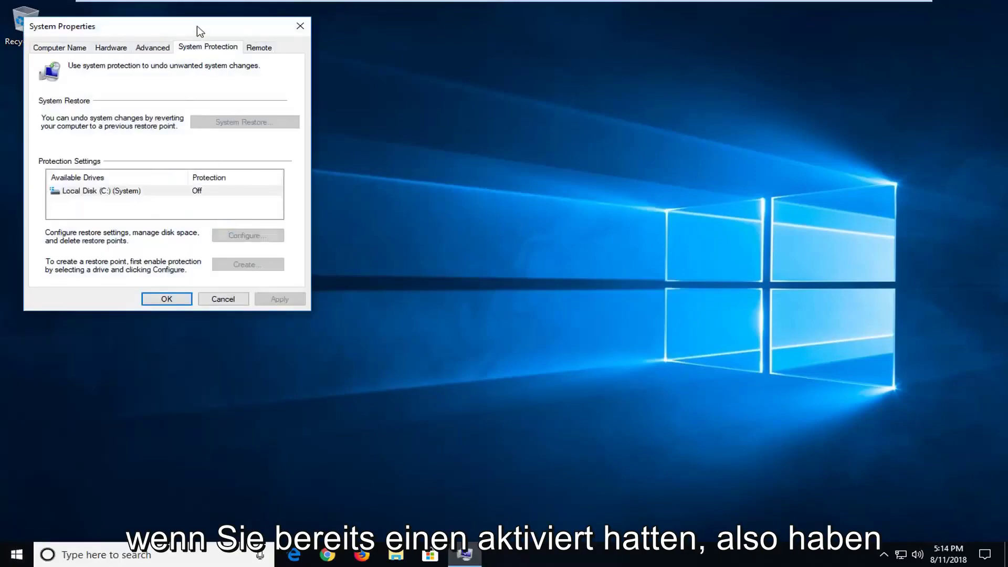
{"action": "left_click_drag", "start_coordinate": [198, 32], "coordinate": [440, 75]}
Step: Turn on system protection for Local Disk (C:) and apply it
{"action": "left_click", "coordinate": [485, 288]}
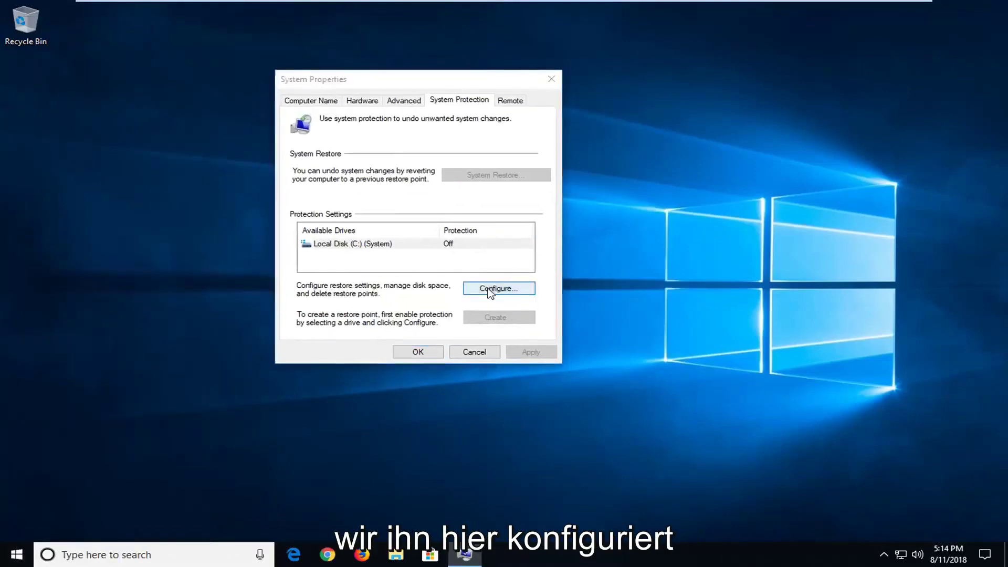
{"action": "left_click", "coordinate": [355, 170]}
{"action": "left_click", "coordinate": [541, 374]}
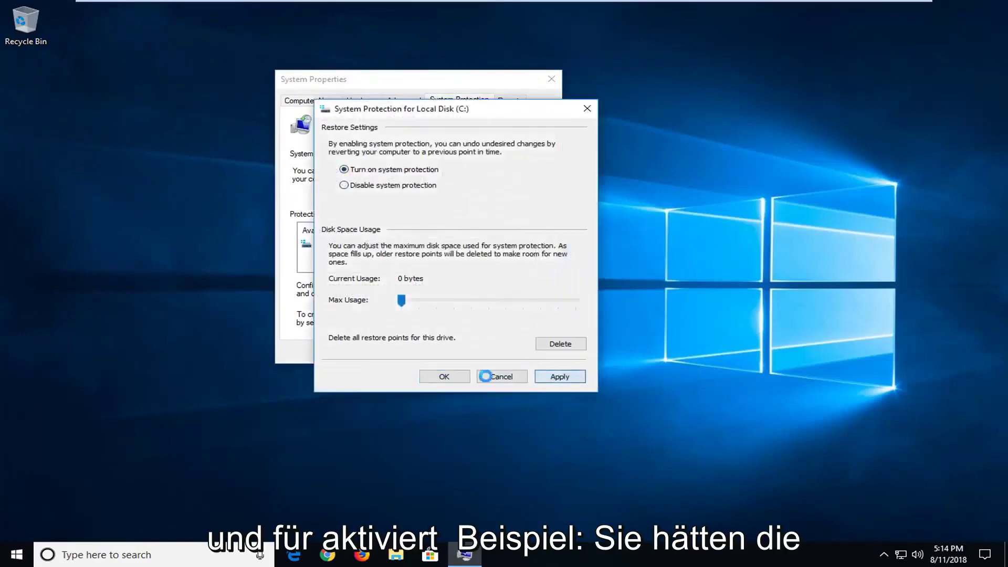
{"action": "left_click", "coordinate": [453, 378]}
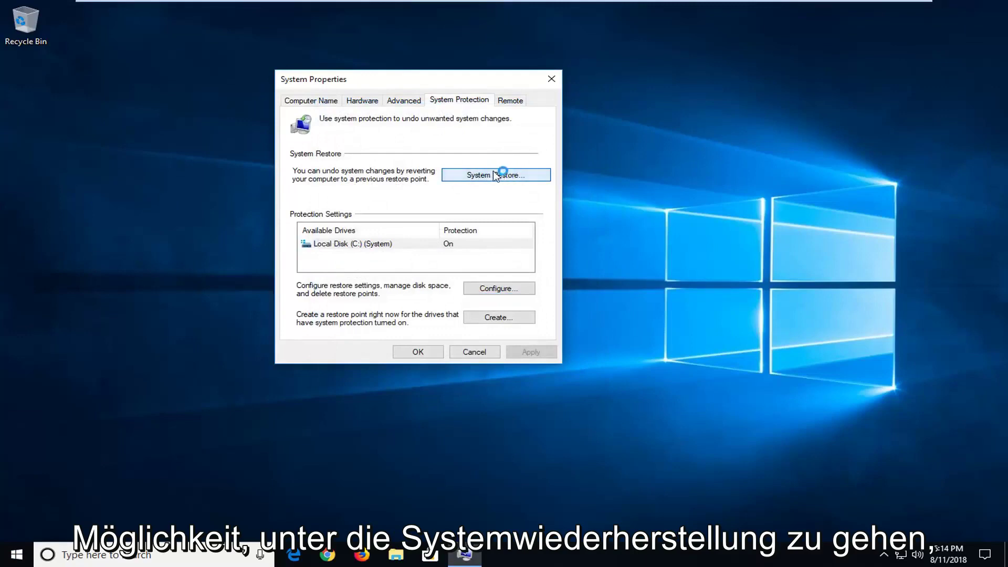
Step: Check System Restore for restore points, then close it and System Properties
{"action": "left_click", "coordinate": [496, 176]}
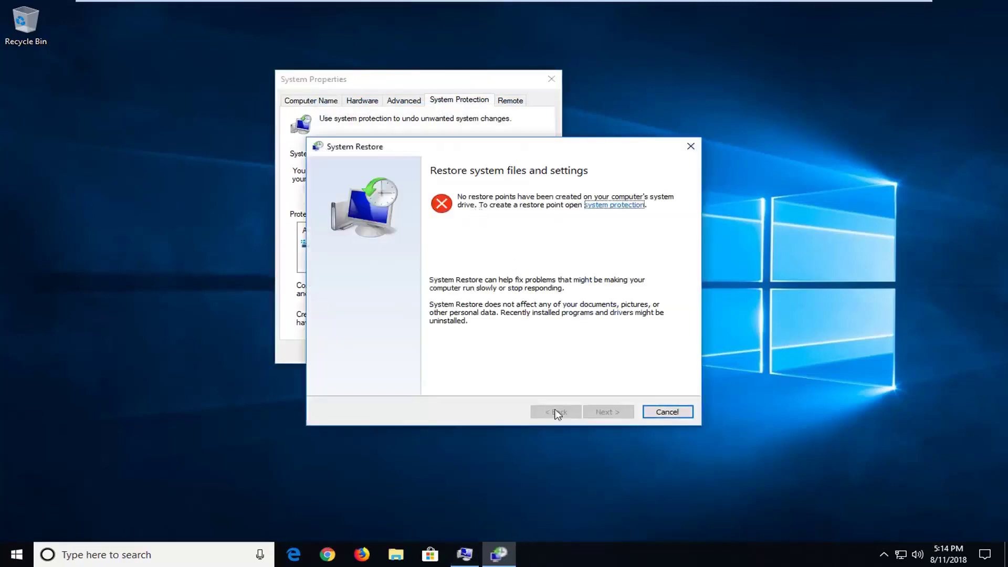
{"action": "left_click", "coordinate": [691, 146]}
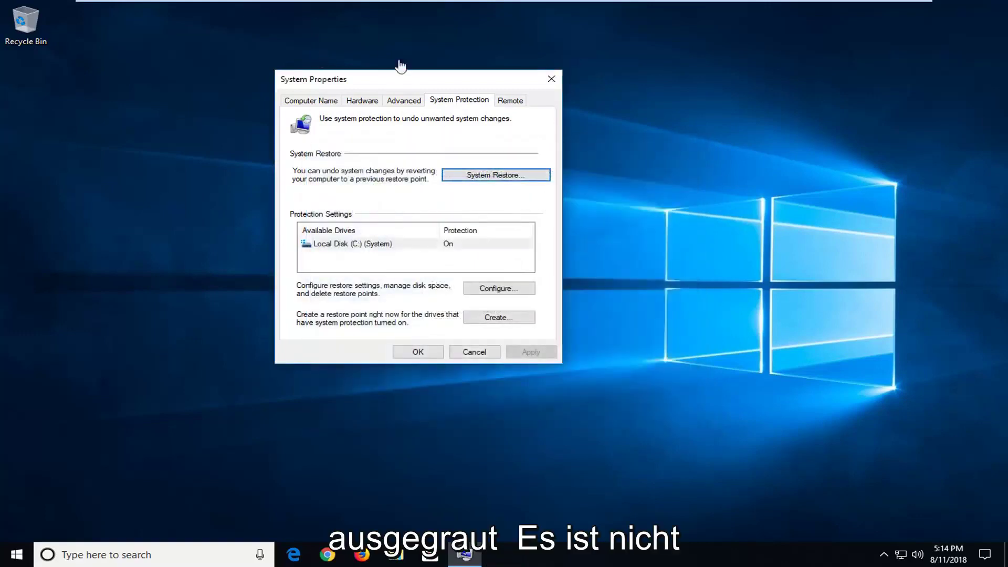
{"action": "left_click", "coordinate": [551, 79]}
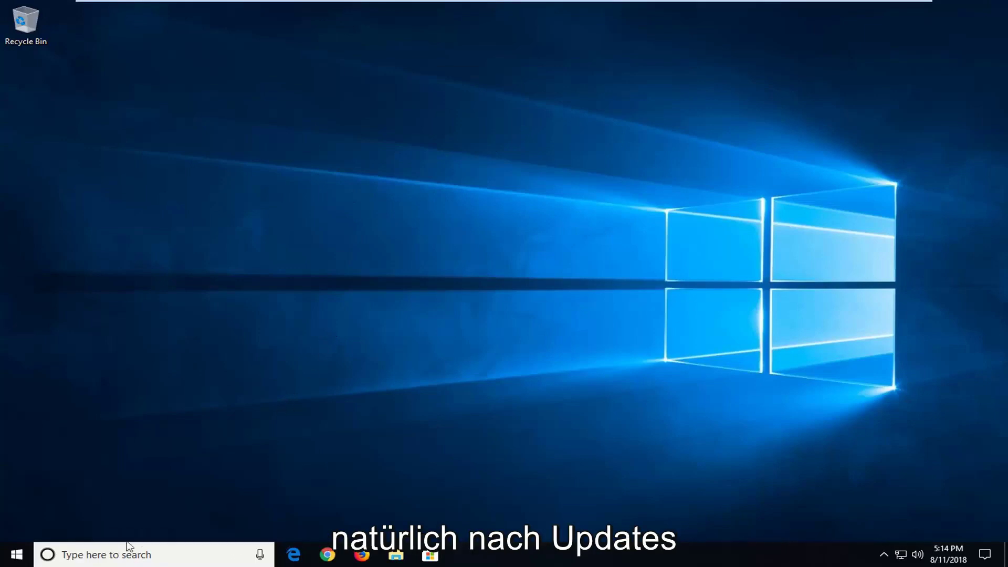
{"action": "left_click", "coordinate": [27, 557]}
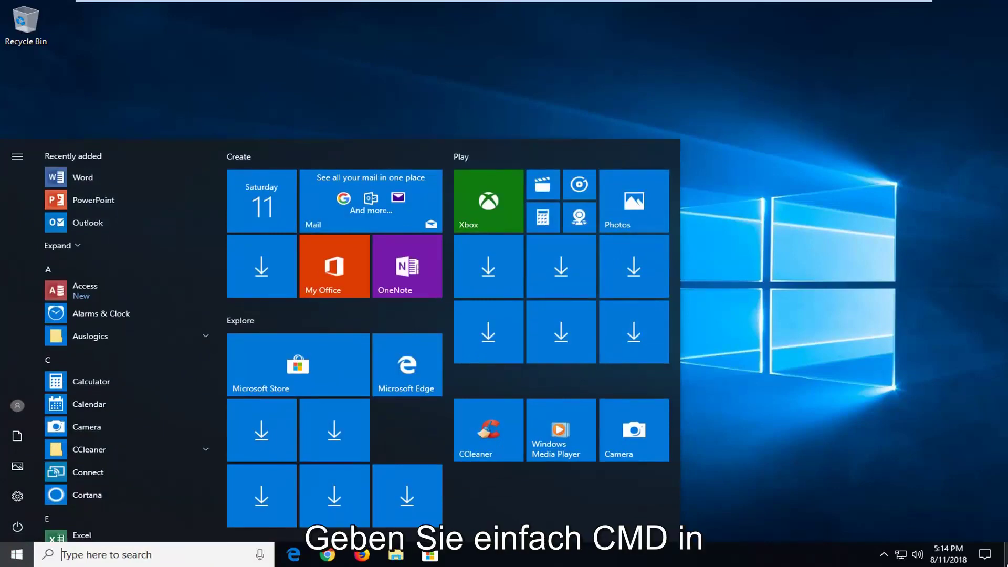
Step: Launch Command Prompt as administrator from a 'cmd' search and approve the UAC prompt
{"action": "type", "text": "c"}
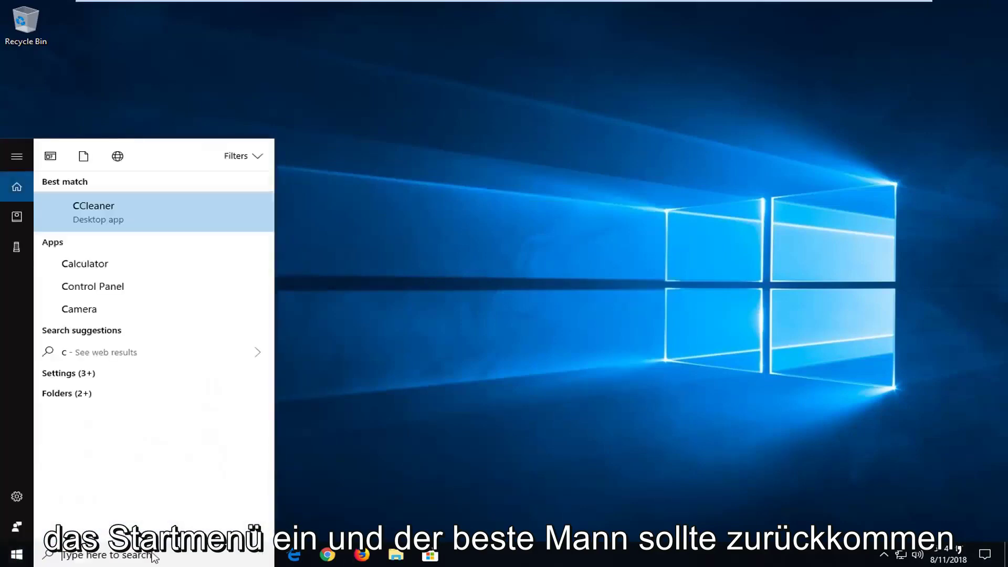
{"action": "key", "text": "BackSpace"}
{"action": "type", "text": "cmd"}
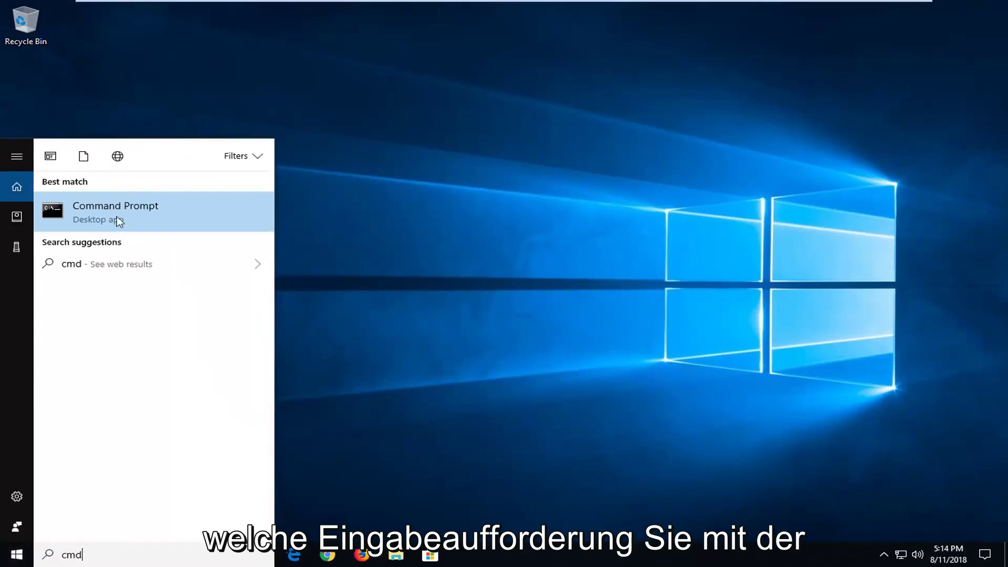
{"action": "right_click", "coordinate": [116, 212]}
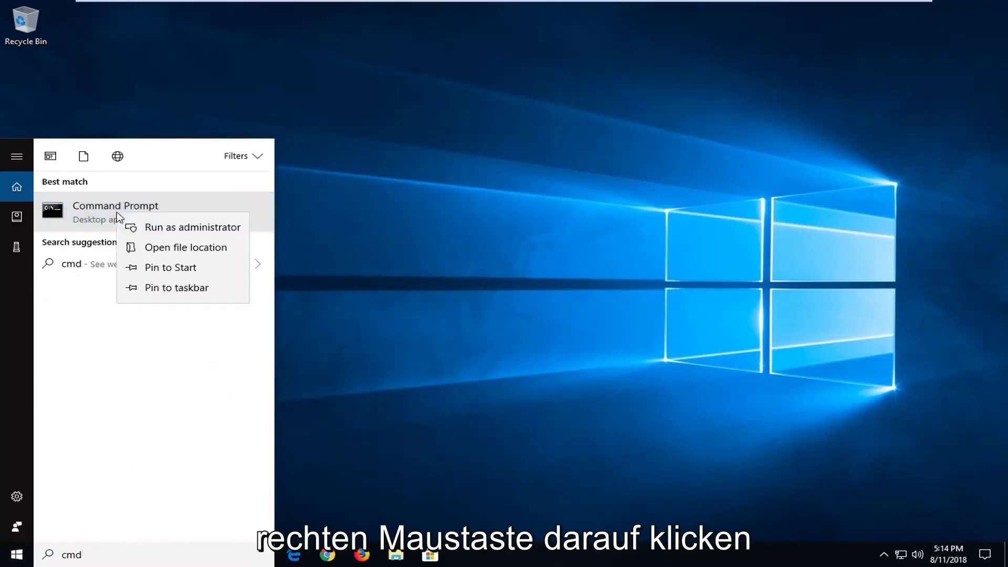
{"action": "left_click", "coordinate": [154, 228]}
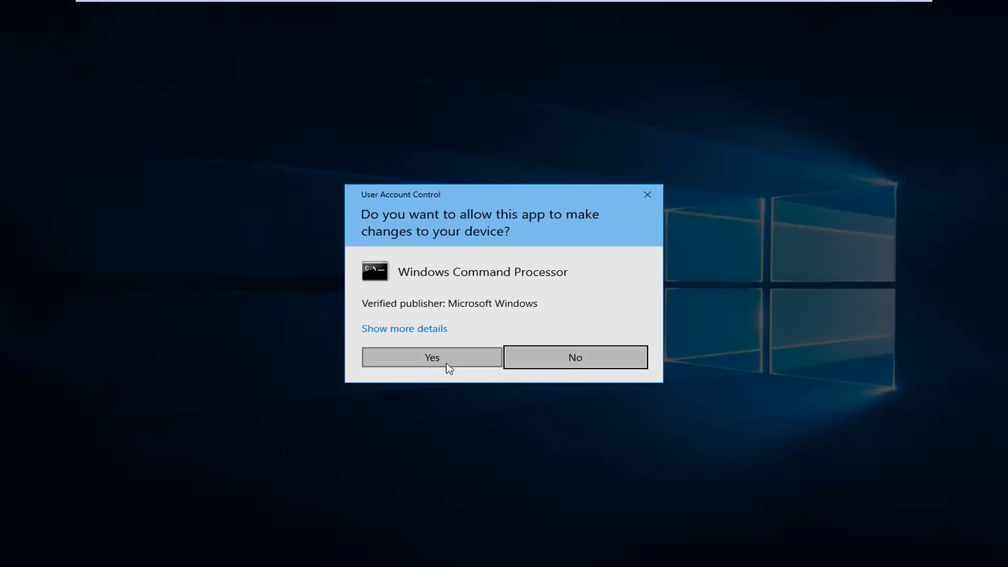
{"action": "left_click", "coordinate": [450, 361]}
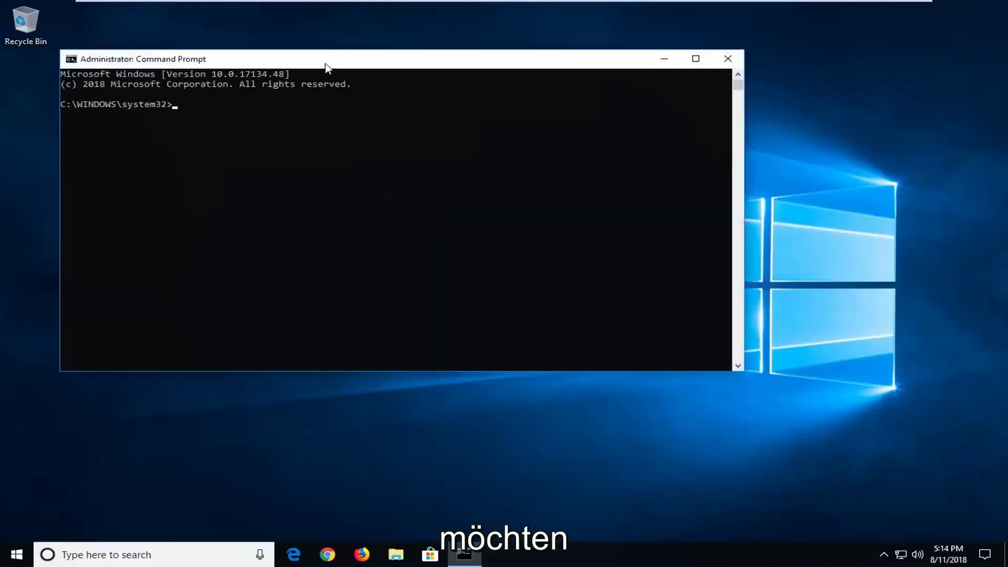
Step: Run 'Dism /Online /Cleanup-Image /RestoreHealth' in the administrator Command Prompt
{"action": "left_click_drag", "start_coordinate": [326, 66], "coordinate": [443, 98]}
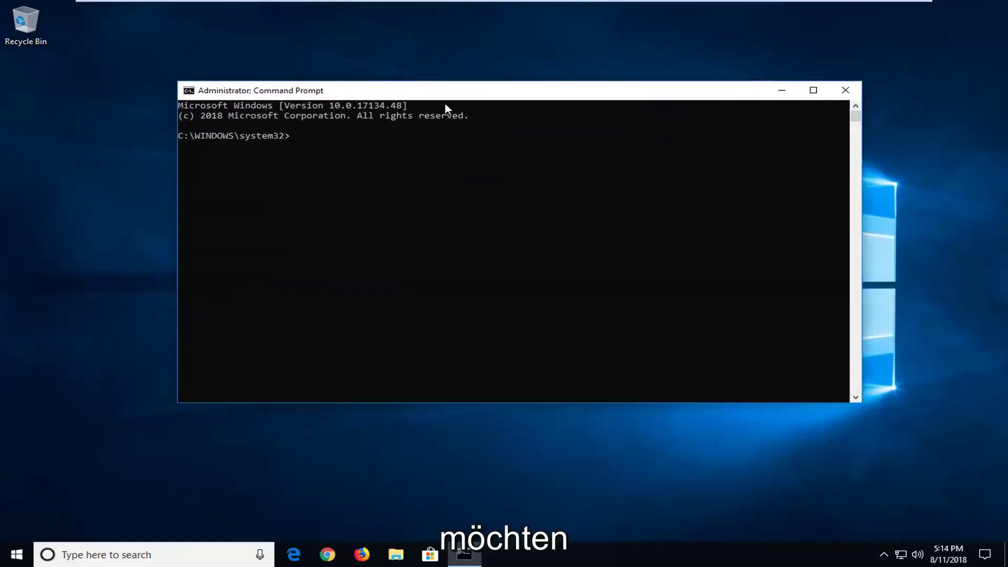
{"action": "type", "text": "Dis"}
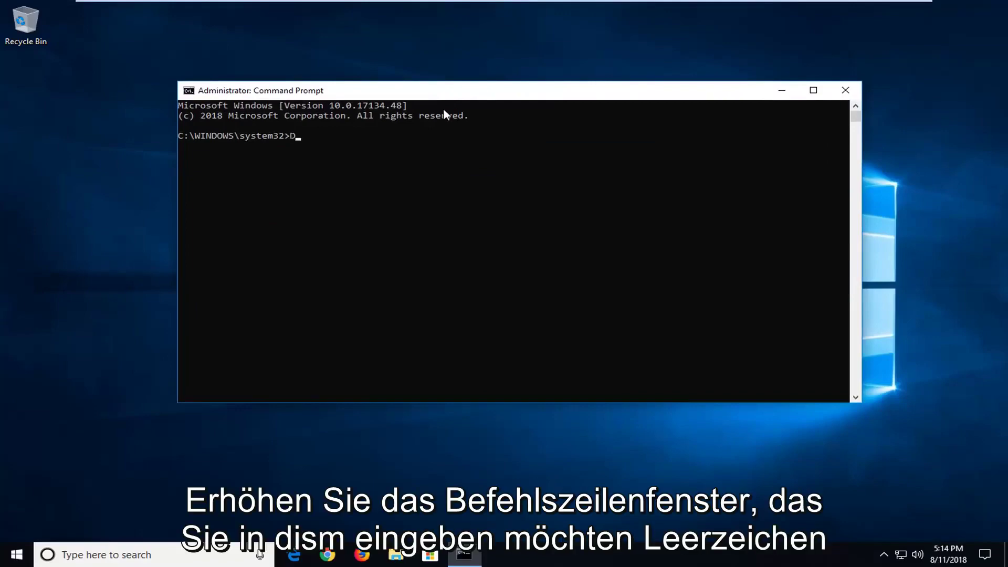
{"action": "type", "text": "m \\"}
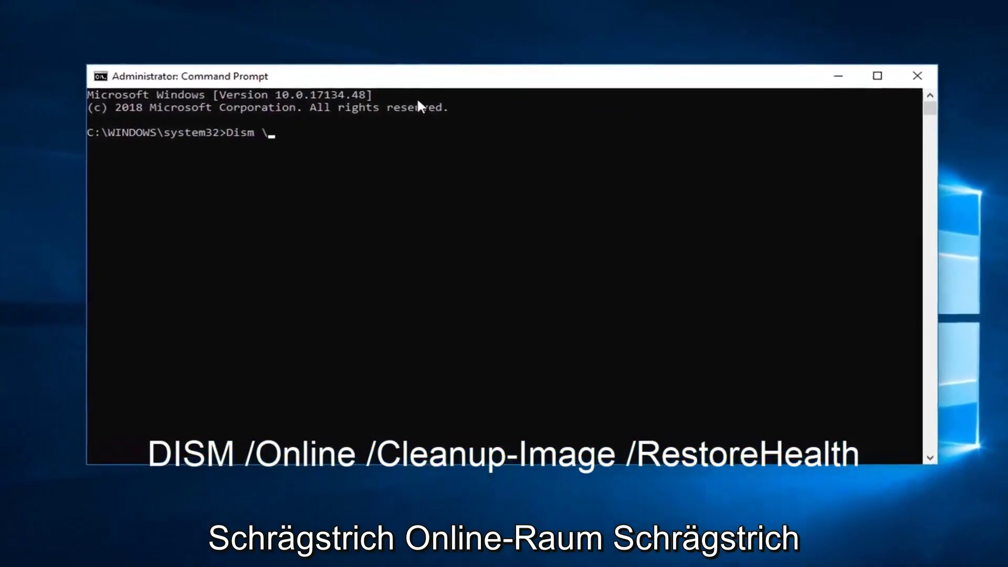
{"action": "type", "text": " /"}
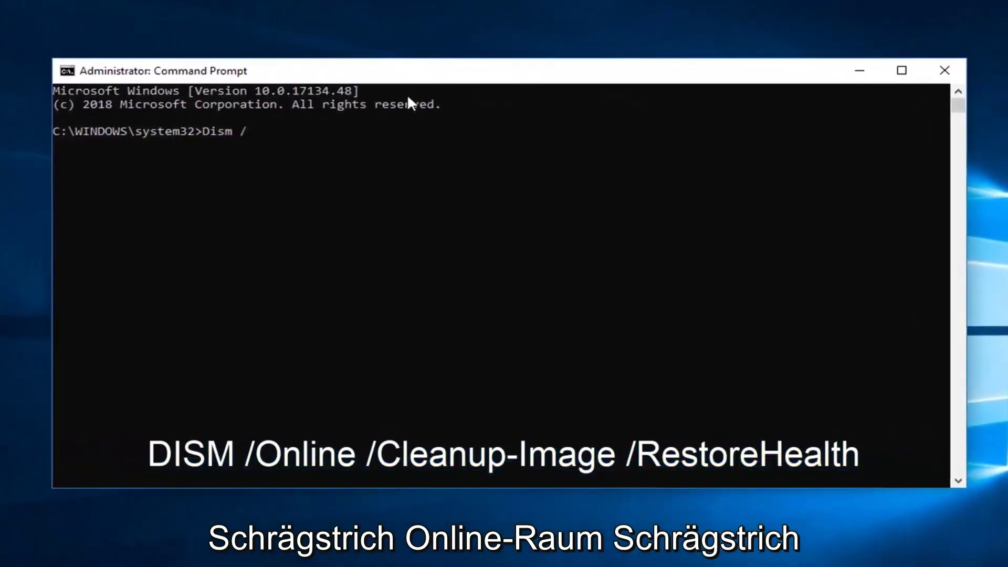
{"action": "type", "text": "Online /Cle"}
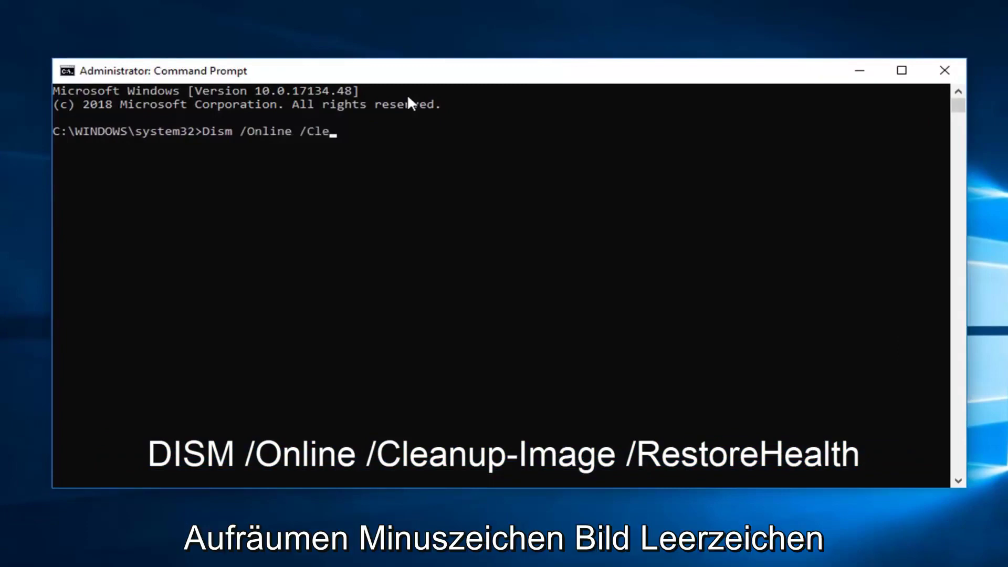
{"action": "type", "text": "anup-Im"}
{"action": "key", "text": "BackSpace"}
{"action": "key", "text": "BackSpace"}
{"action": "type", "text": "Image /RestoreHealth"}
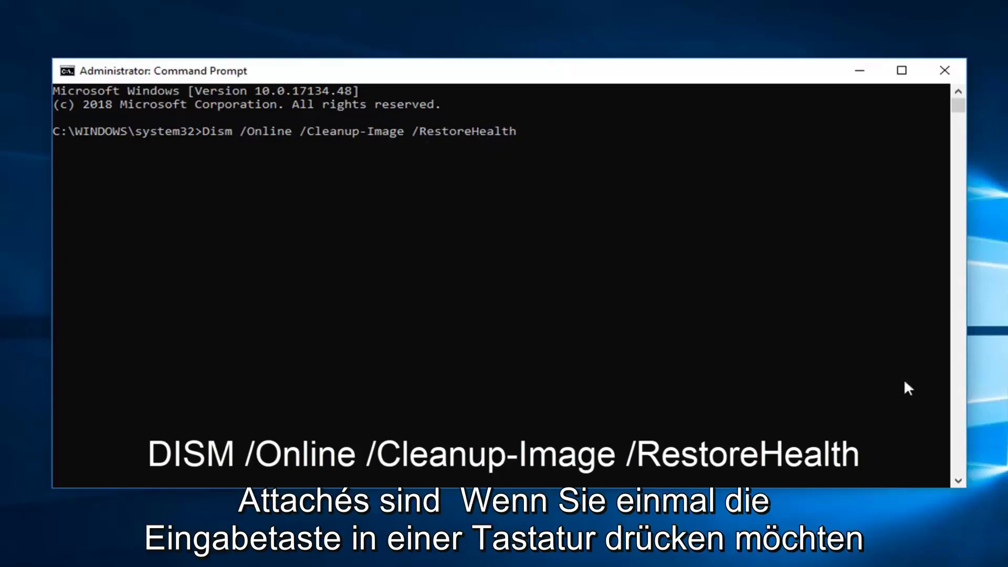
{"action": "key", "text": "Return"}
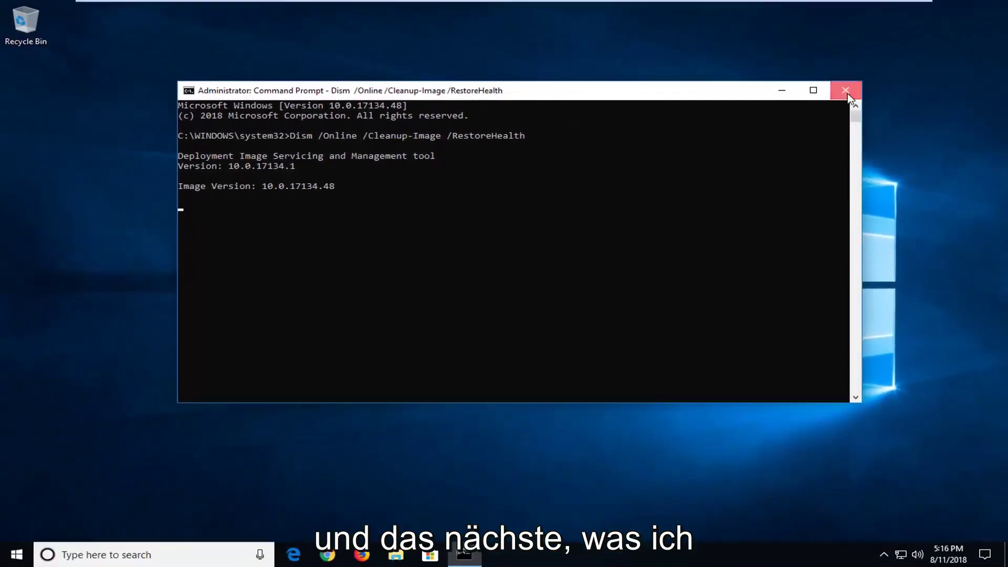
Step: Close the Command Prompt window running the DISM repair
{"action": "left_click", "coordinate": [845, 92]}
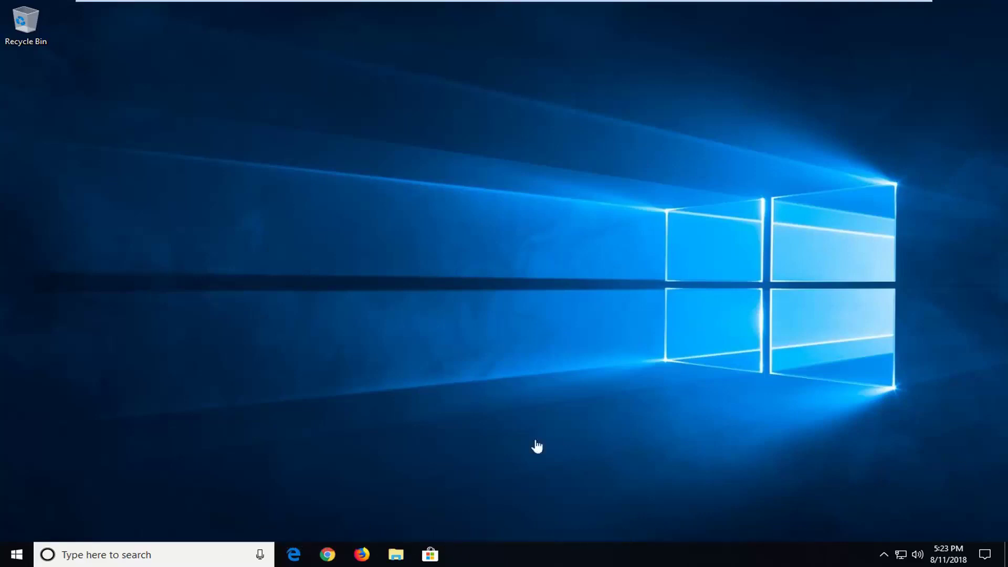
Step: Open Google Chrome and load google.com
{"action": "left_click", "coordinate": [328, 555]}
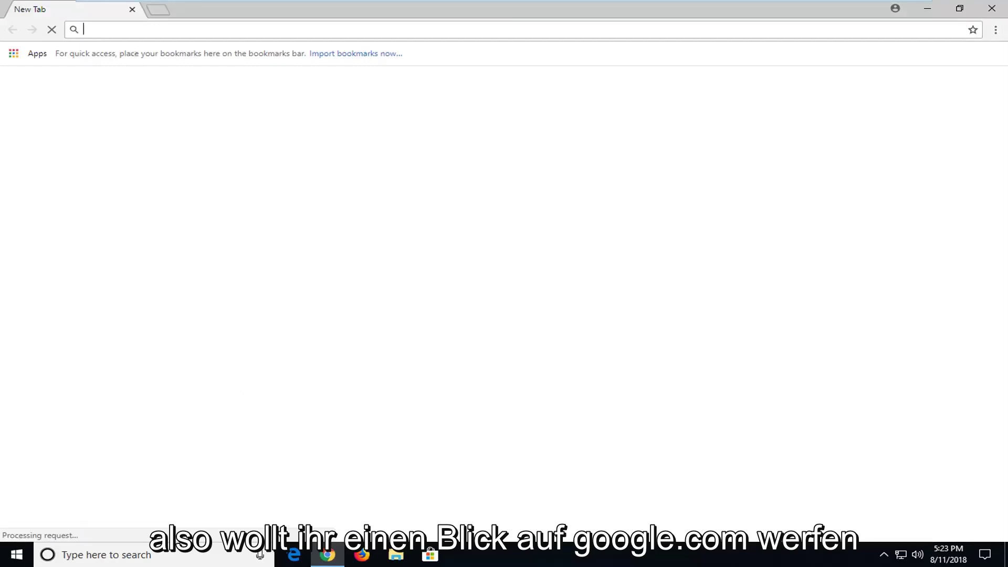
{"action": "type", "text": "google"}
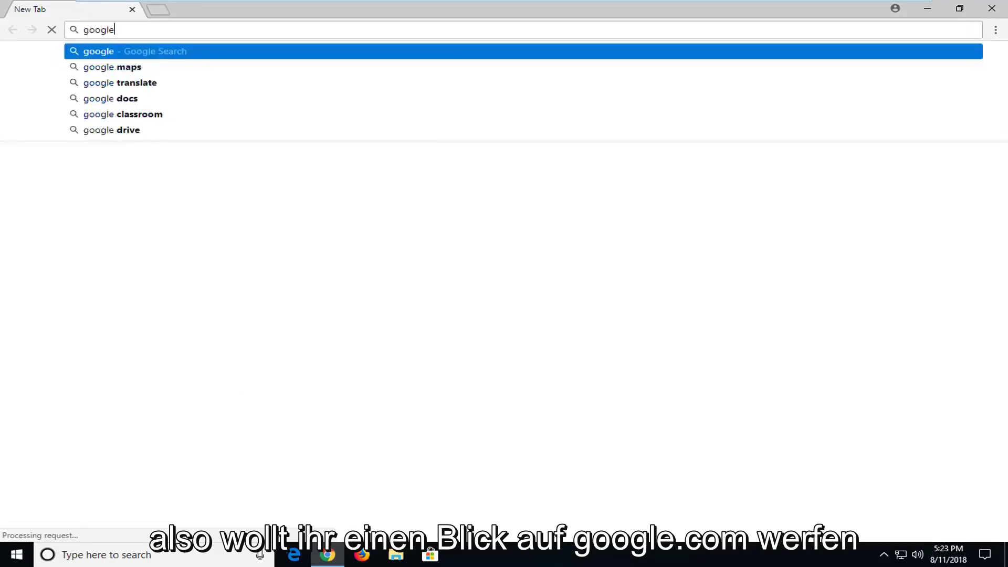
{"action": "type", "text": ".com"}
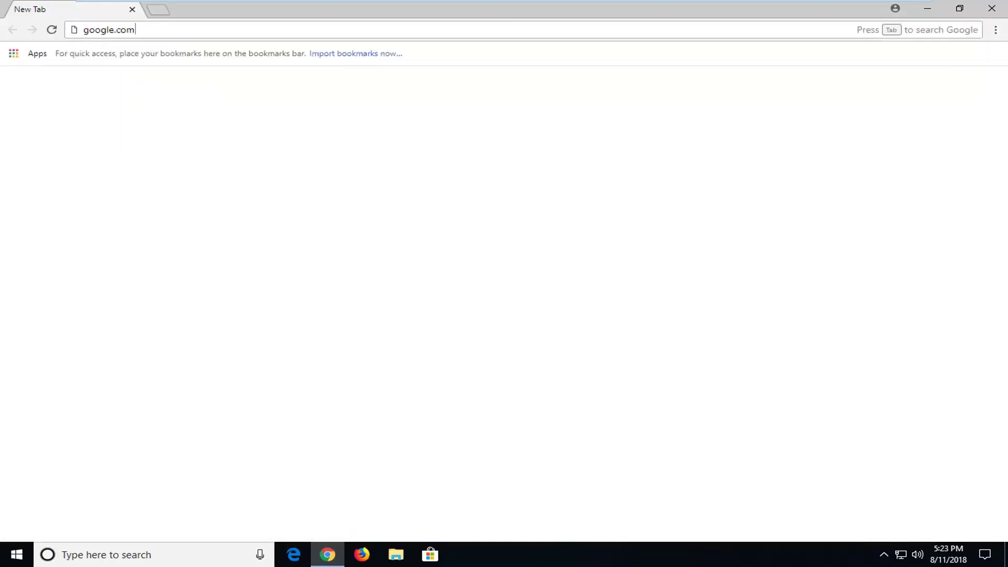
{"action": "key", "text": "Return"}
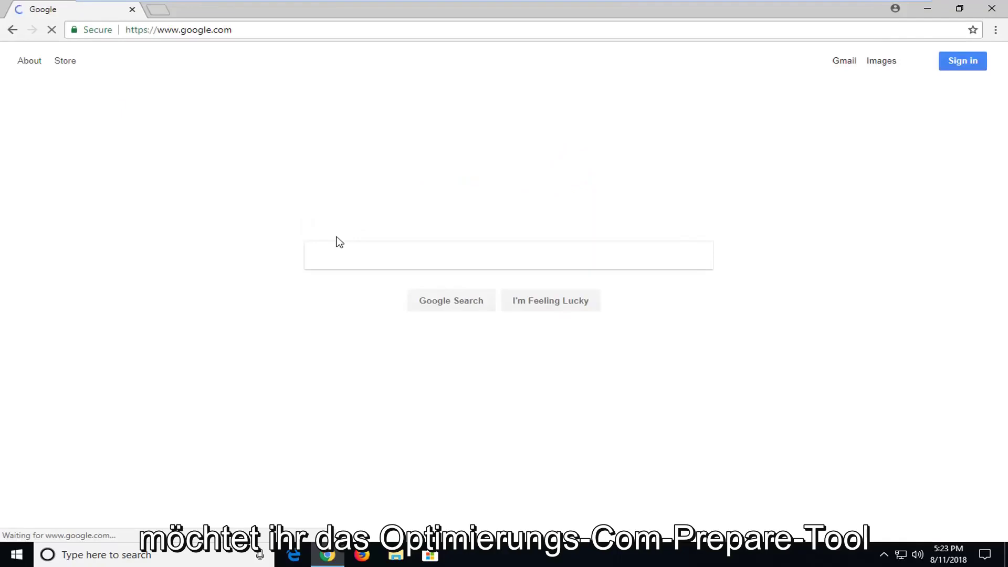
Step: Search Google for 'tweaking.com repair tool' and open the Windows Repair Free/Pro page
{"action": "type", "text": "t"}
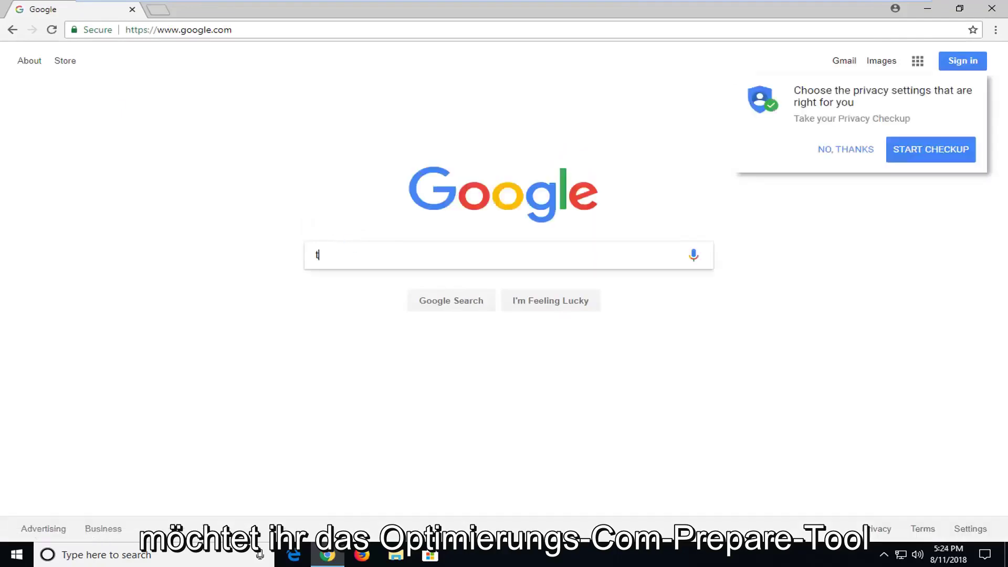
{"action": "type", "text": "weaking.com repair tool"}
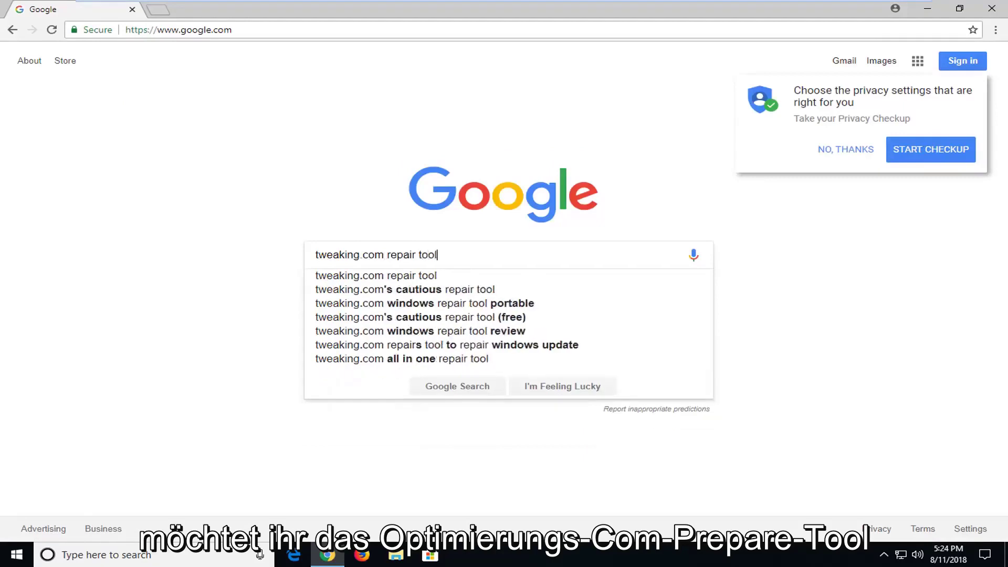
{"action": "key", "text": "Return"}
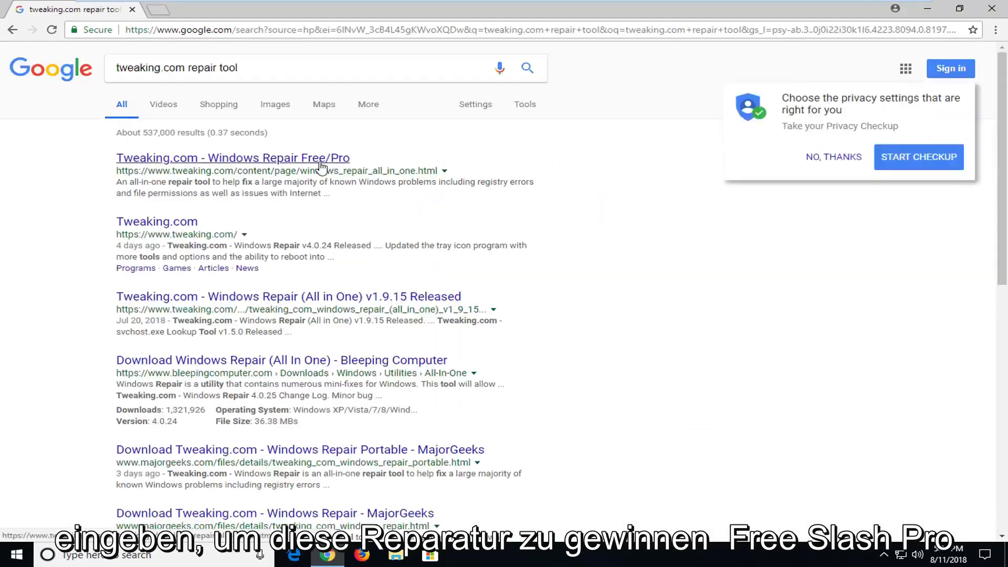
{"action": "left_click", "coordinate": [268, 164]}
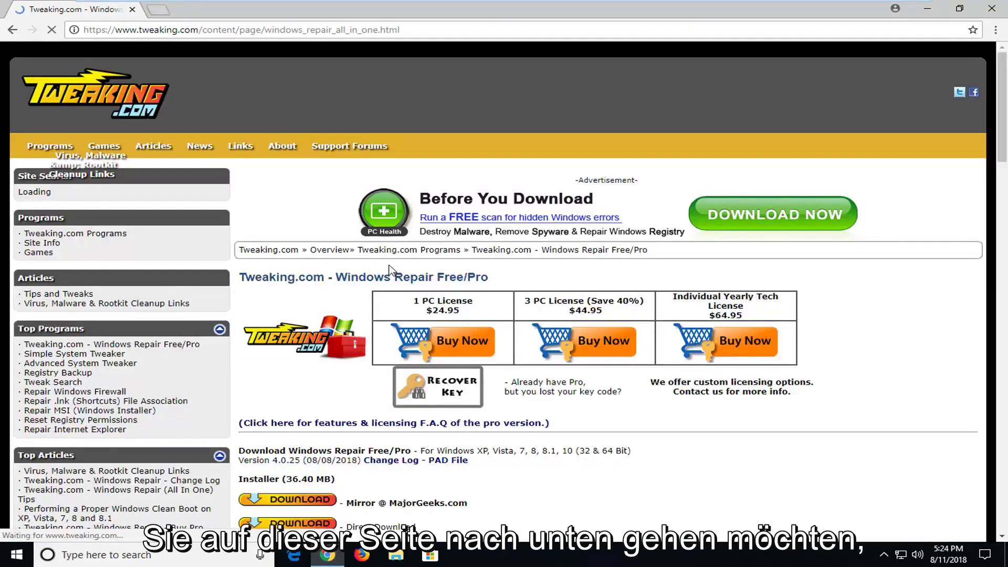
Step: Scroll down the Tweaking.com page to the Windows Repair installer download section
{"action": "scroll", "coordinate": [637, 226], "scroll_direction": "down", "scroll_amount": 2}
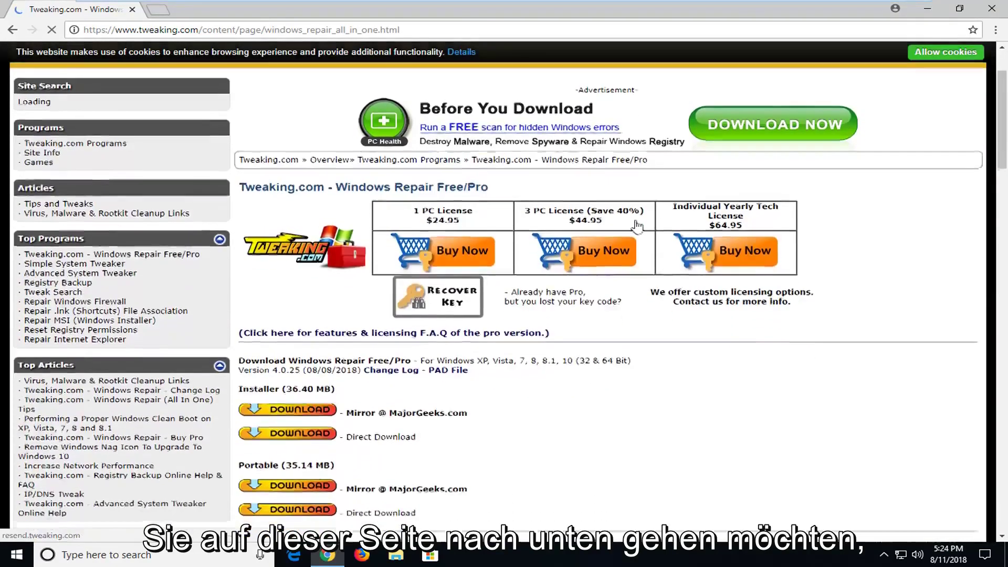
{"action": "scroll", "coordinate": [250, 319], "scroll_direction": "down", "scroll_amount": 2}
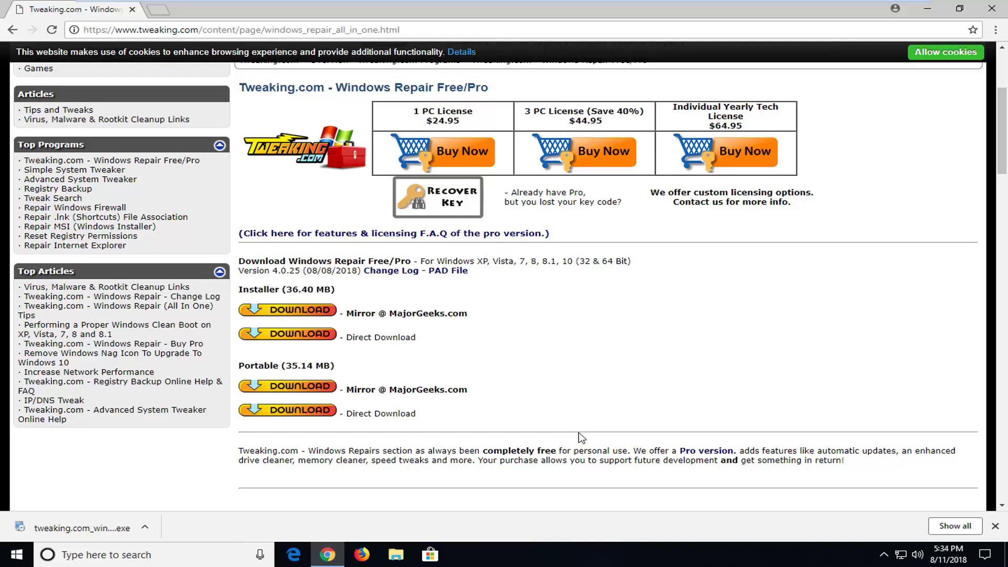
Step: Launch the downloaded Windows Repair installer and approve the User Account Control prompt
{"action": "left_click", "coordinate": [105, 519]}
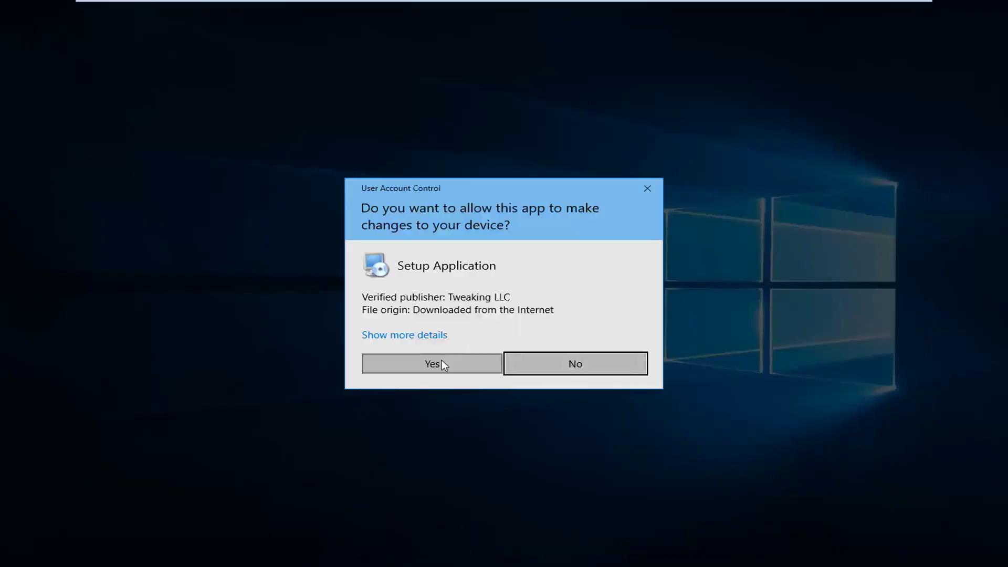
{"action": "left_click", "coordinate": [443, 364]}
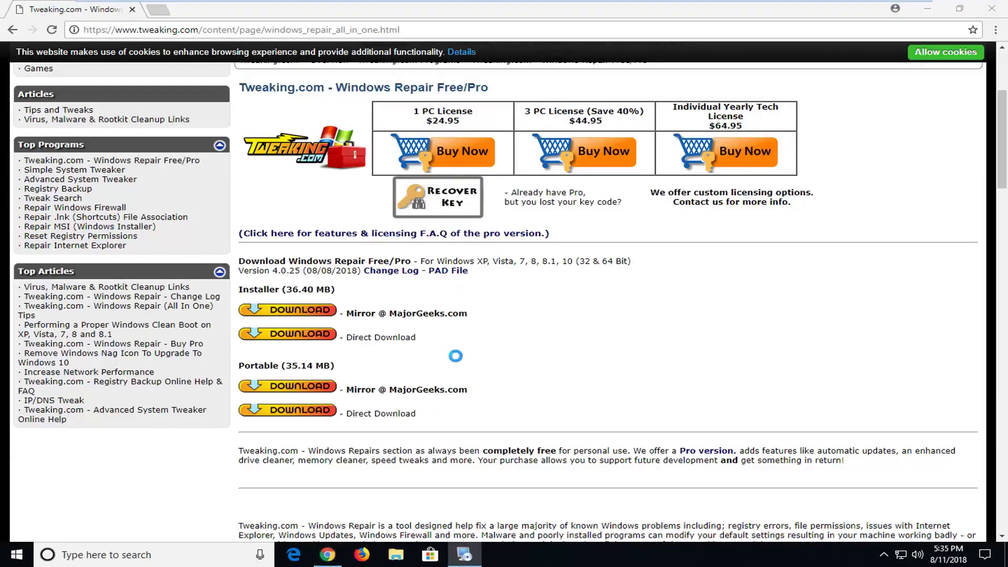
Step: Install Windows Repair using the default installation and shortcut folders
{"action": "left_click", "coordinate": [587, 390]}
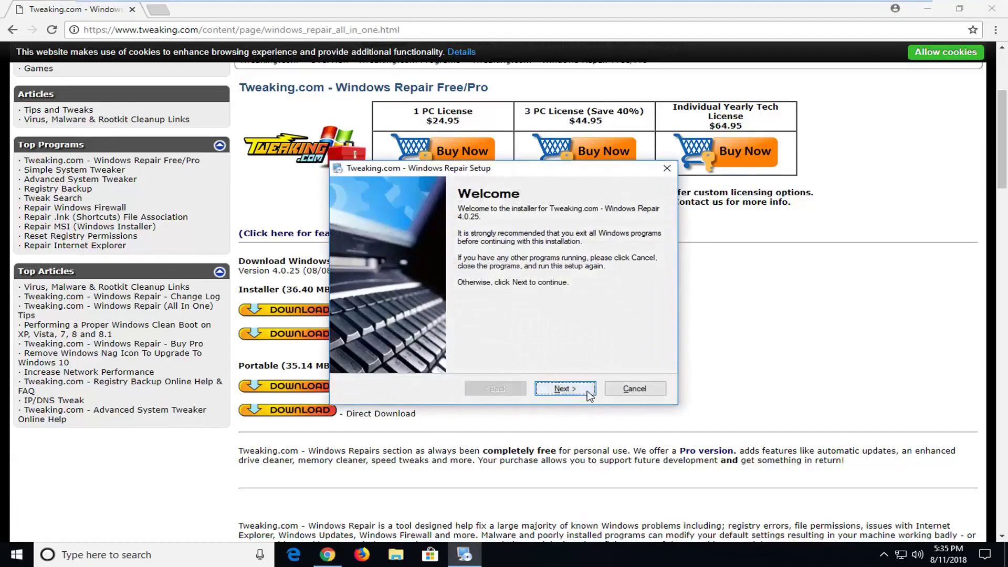
{"action": "left_click", "coordinate": [577, 389]}
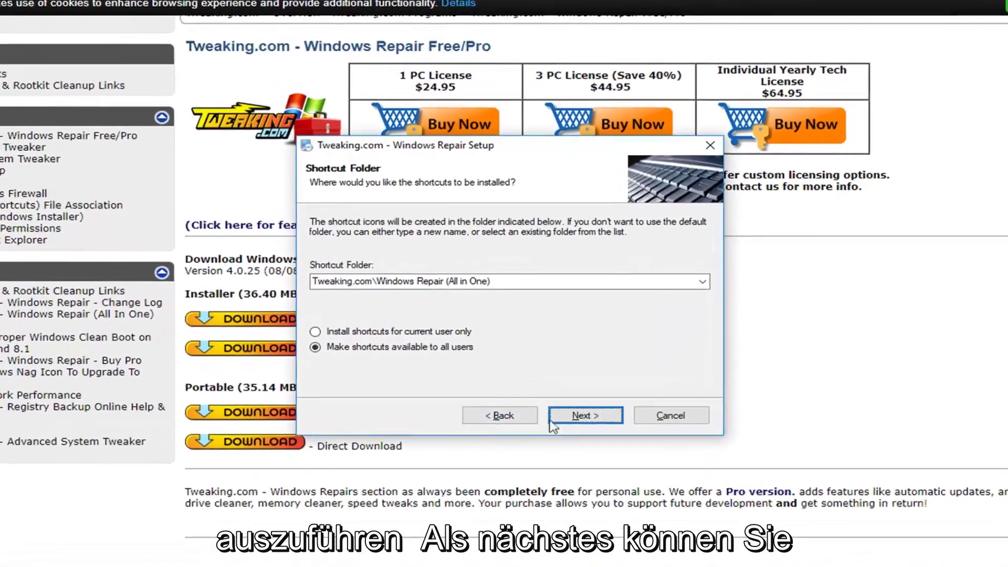
{"action": "left_click", "coordinate": [576, 390]}
{"action": "left_click", "coordinate": [589, 440]}
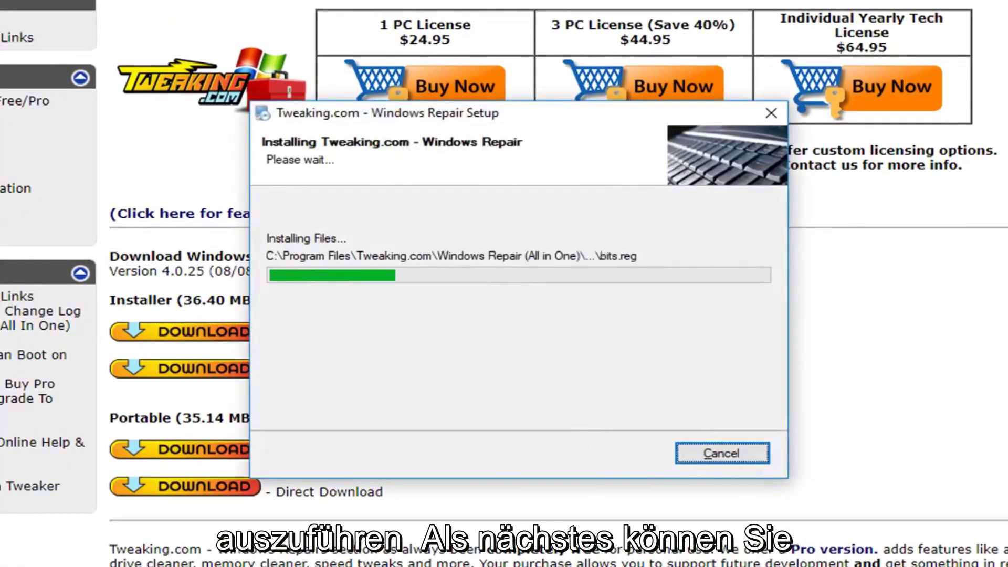
Step: Finish setup keeping the desktop icon and auto-launch options checked
{"action": "key", "text": "super+Down"}
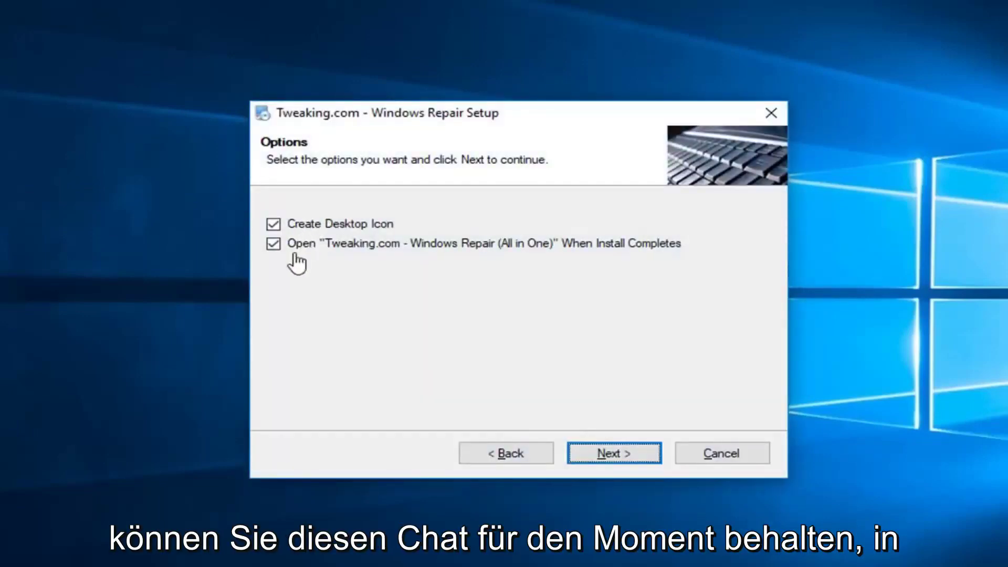
{"action": "left_click", "coordinate": [604, 454]}
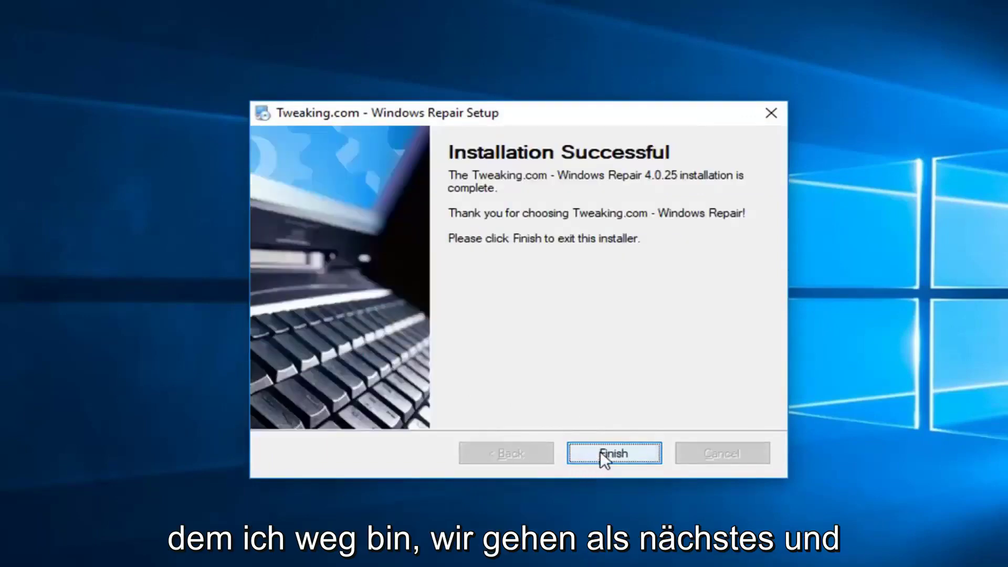
{"action": "left_click", "coordinate": [603, 455]}
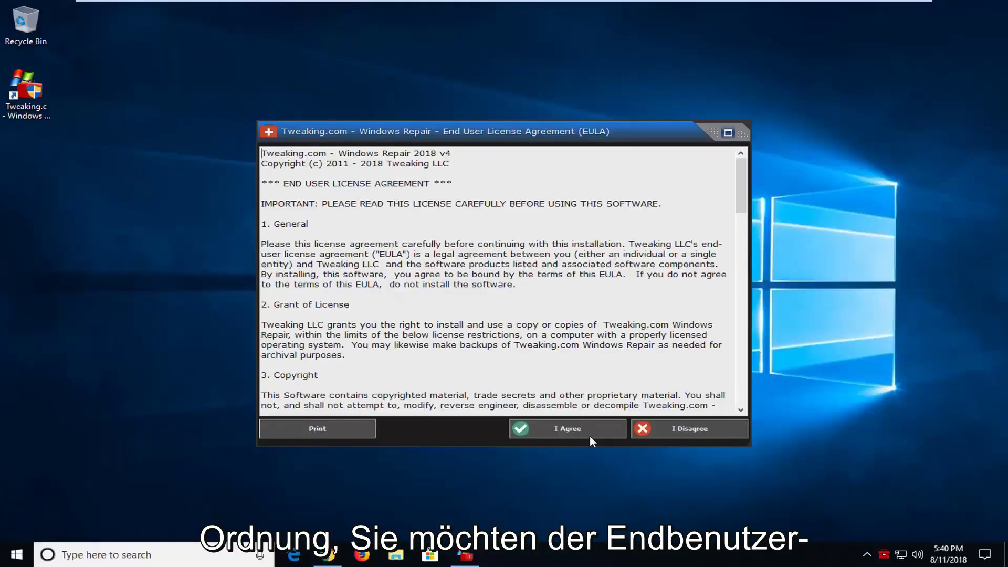
Step: Accept the EULA and open the full repairs list from the Repairs – Main page
{"action": "left_click", "coordinate": [619, 516]}
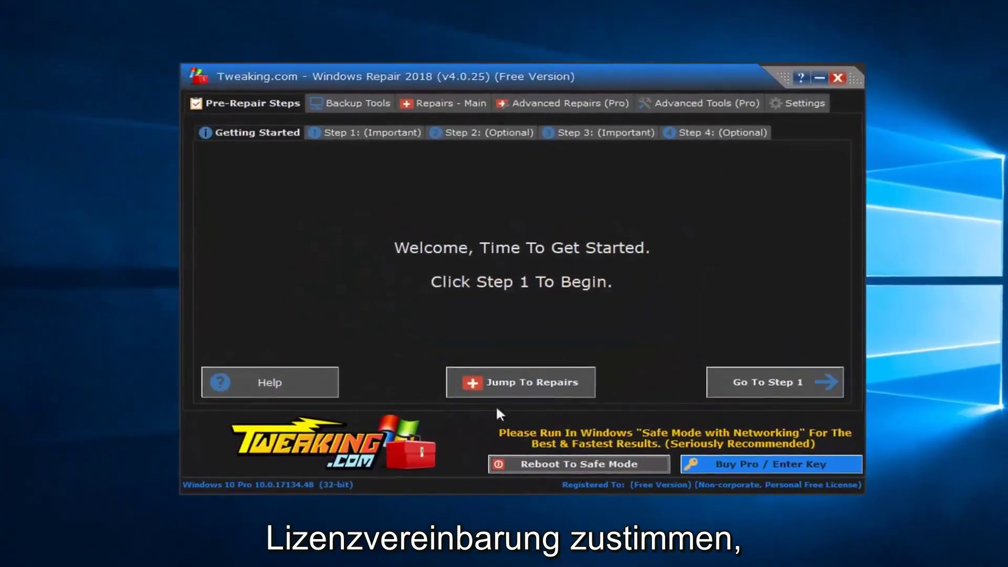
{"action": "left_click", "coordinate": [436, 95]}
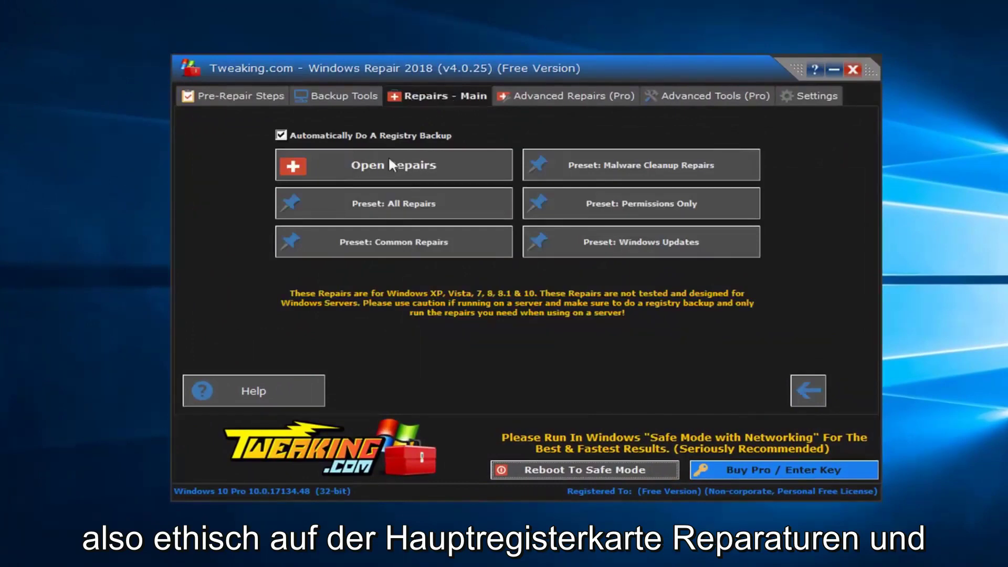
{"action": "left_click", "coordinate": [375, 160]}
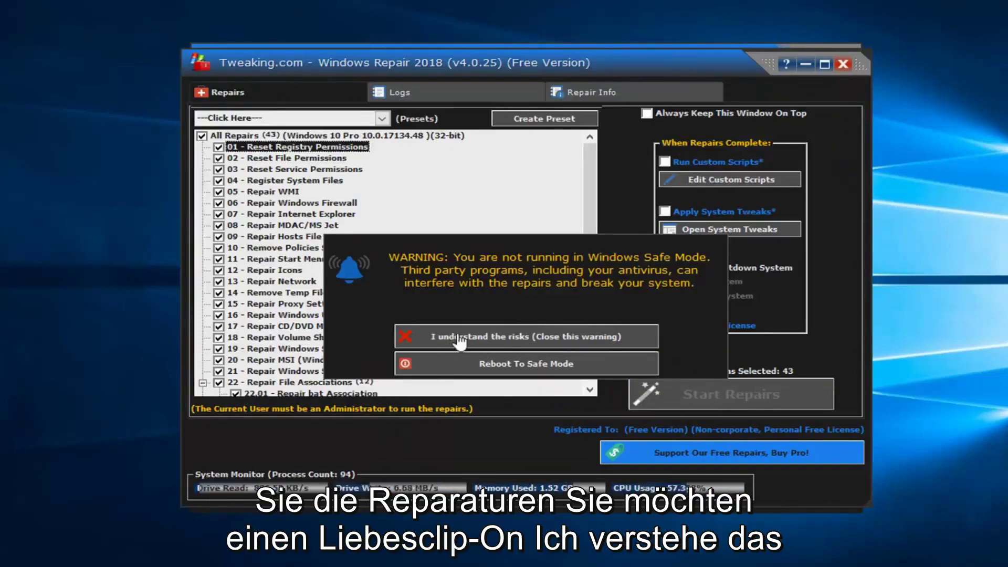
Step: Dismiss the Safe Mode warning, review the checked repairs, and start all 43 repairs
{"action": "left_click", "coordinate": [501, 336]}
{"action": "scroll", "coordinate": [398, 272], "scroll_direction": "down", "scroll_amount": 7}
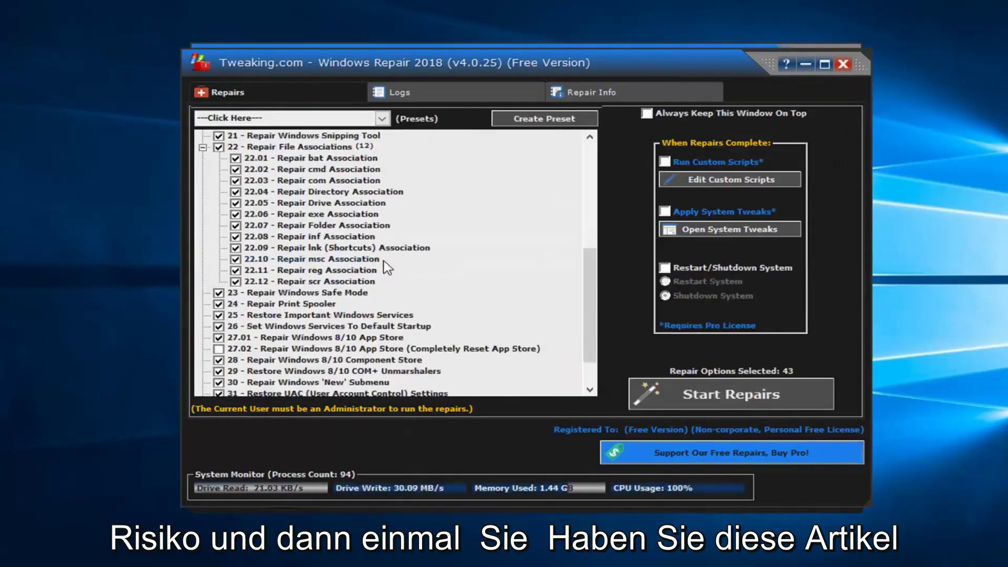
{"action": "scroll", "coordinate": [341, 262], "scroll_direction": "up", "scroll_amount": 7}
{"action": "scroll", "coordinate": [293, 252], "scroll_direction": "down", "scroll_amount": 8}
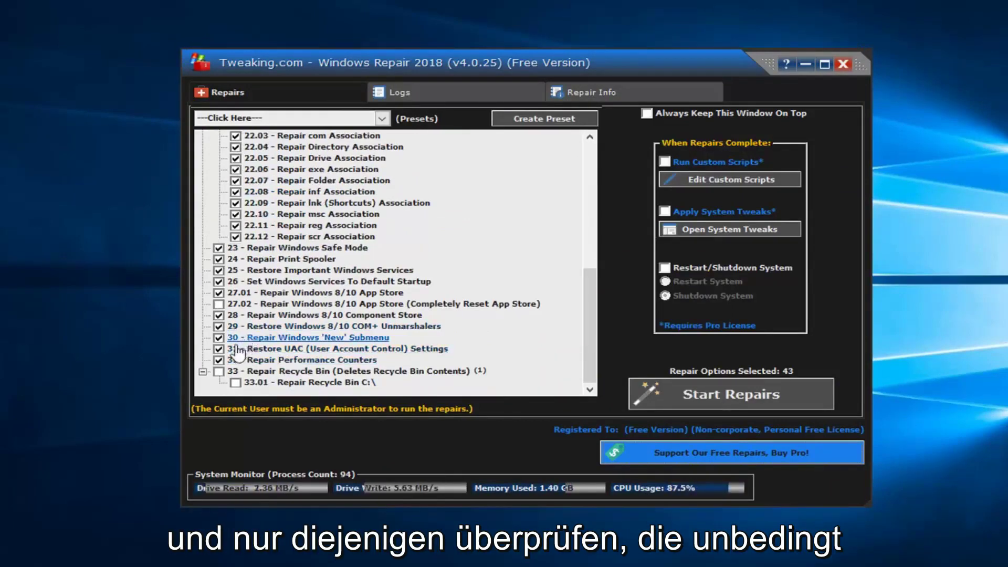
{"action": "scroll", "coordinate": [257, 315], "scroll_direction": "up", "scroll_amount": 5}
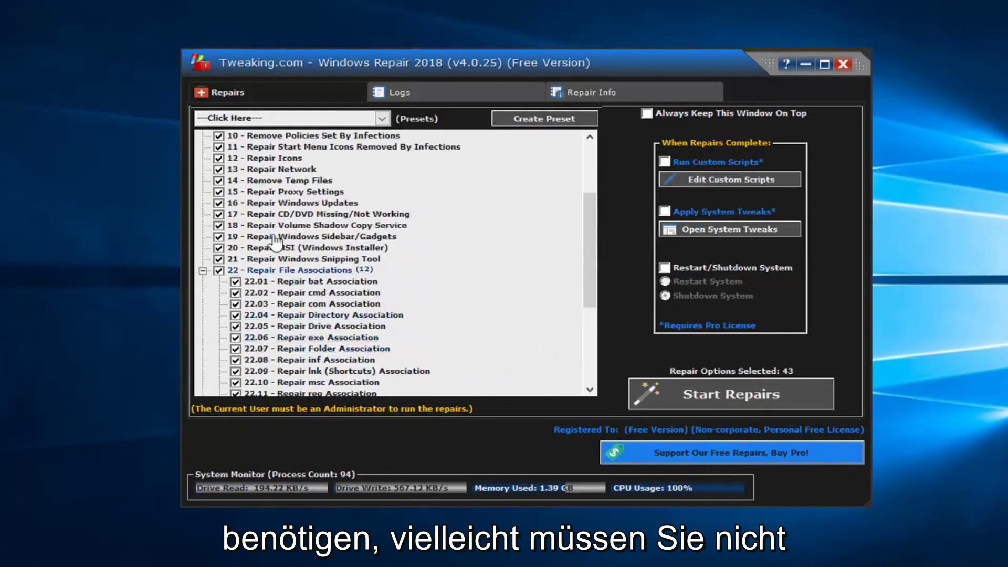
{"action": "scroll", "coordinate": [274, 241], "scroll_direction": "up", "scroll_amount": 2}
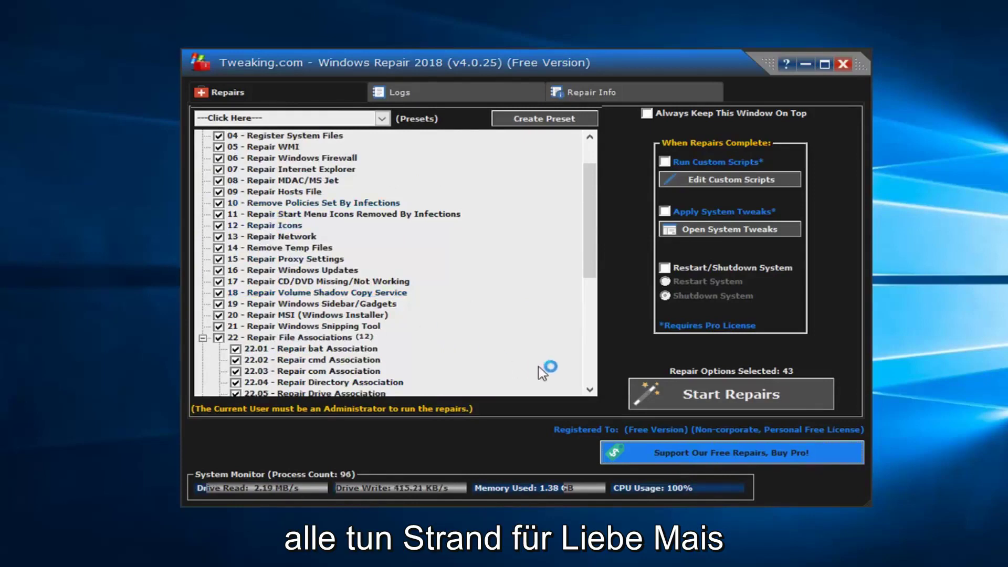
{"action": "left_click", "coordinate": [677, 388]}
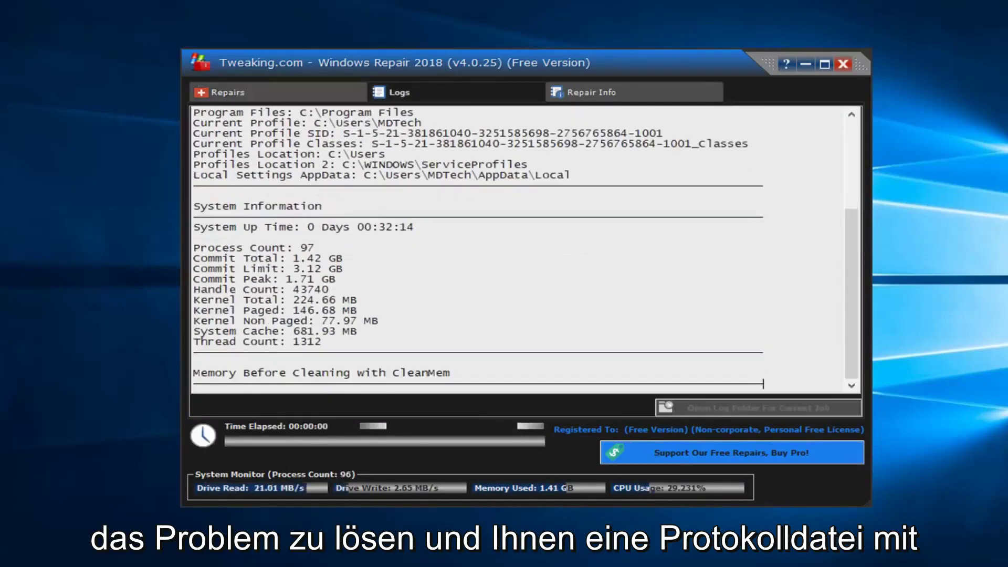